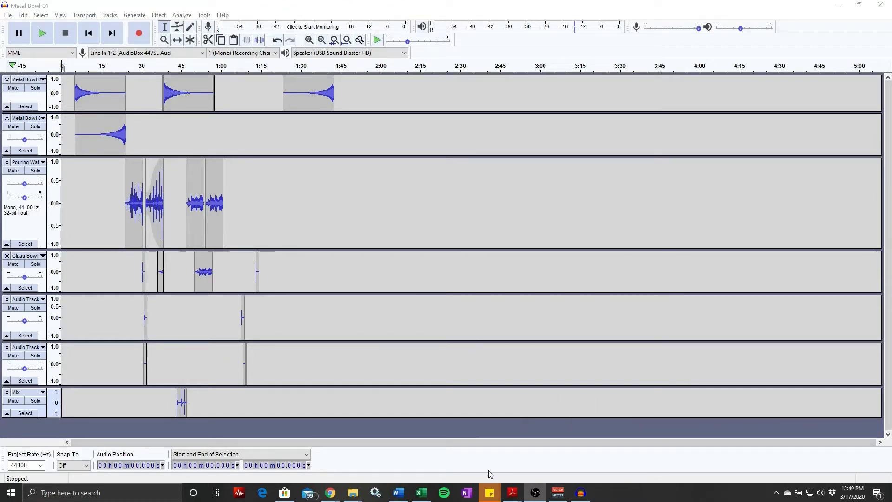
- Switch to the Freesound search window in Chrome and search for "glass breaking" sounds
mouse_move(331, 496)
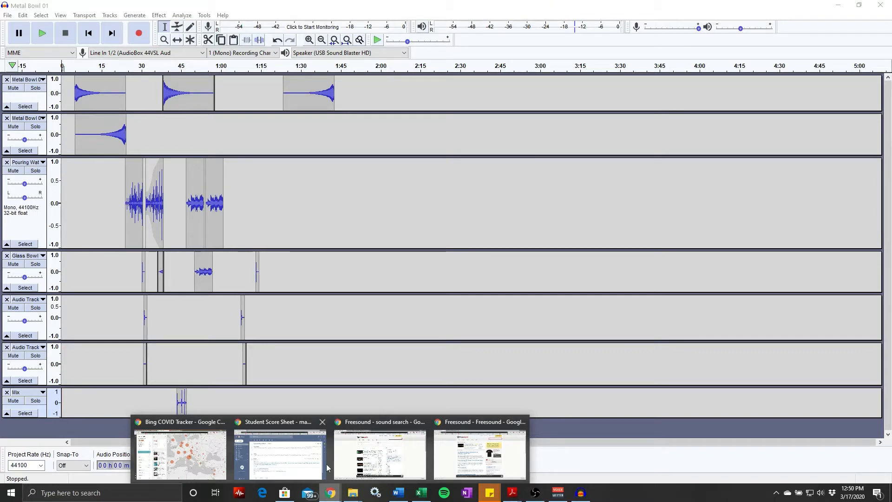
left_click(382, 424)
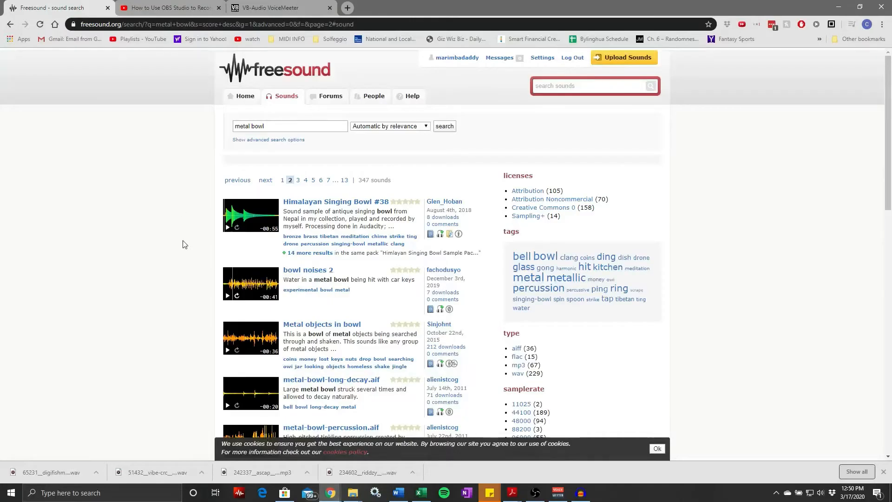
left_click(565, 88)
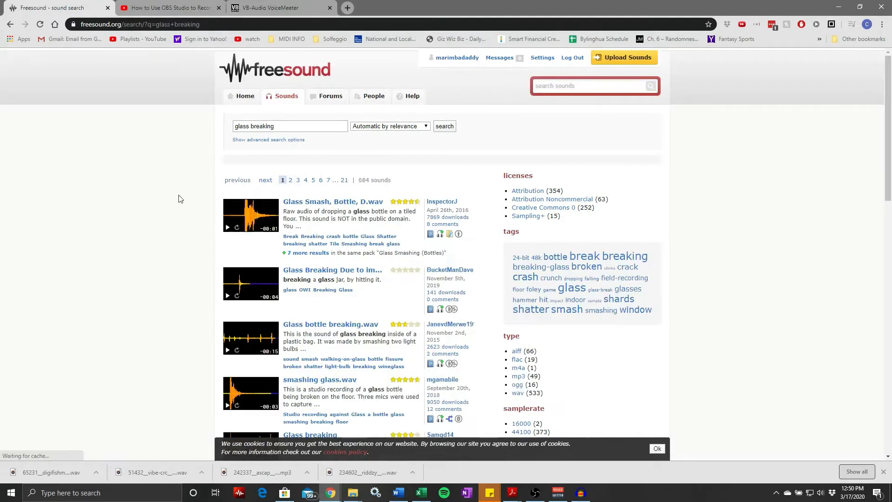
- Preview several of the glass breaking search results on page 1 and browse the results on page 2
left_click(227, 229)
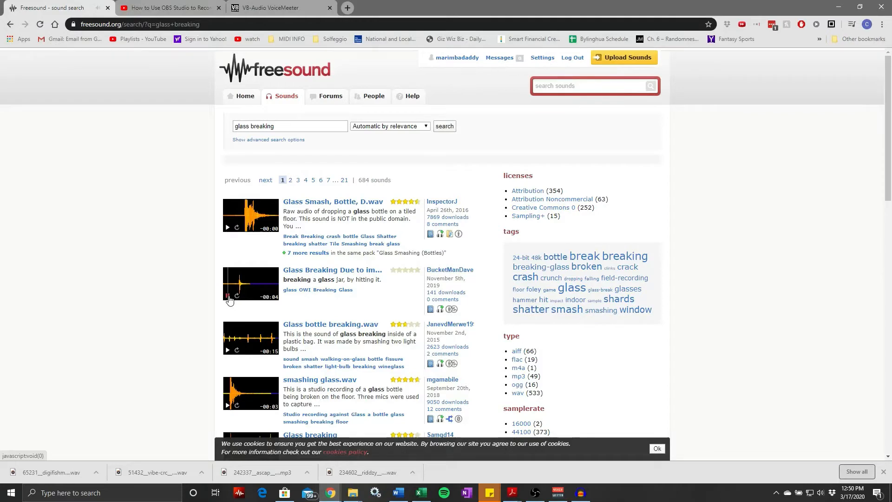
scroll(185, 285, "down", 6)
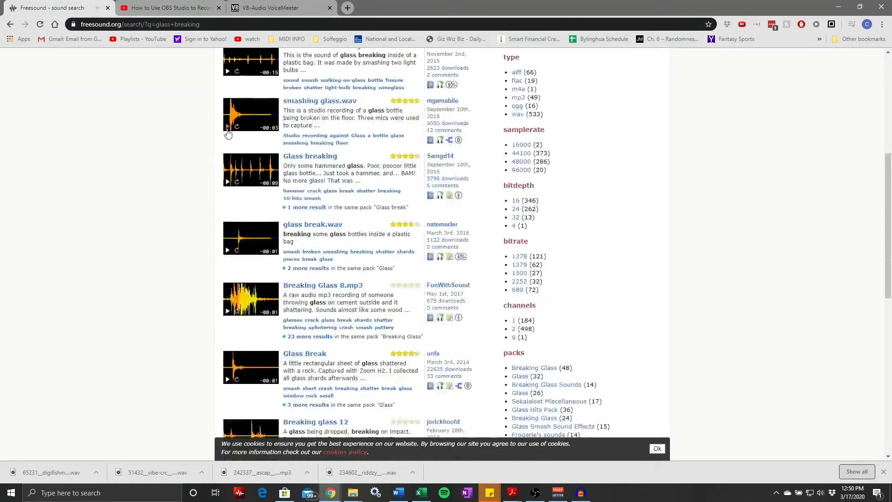
left_click(227, 251)
scroll(227, 256, "down", 4)
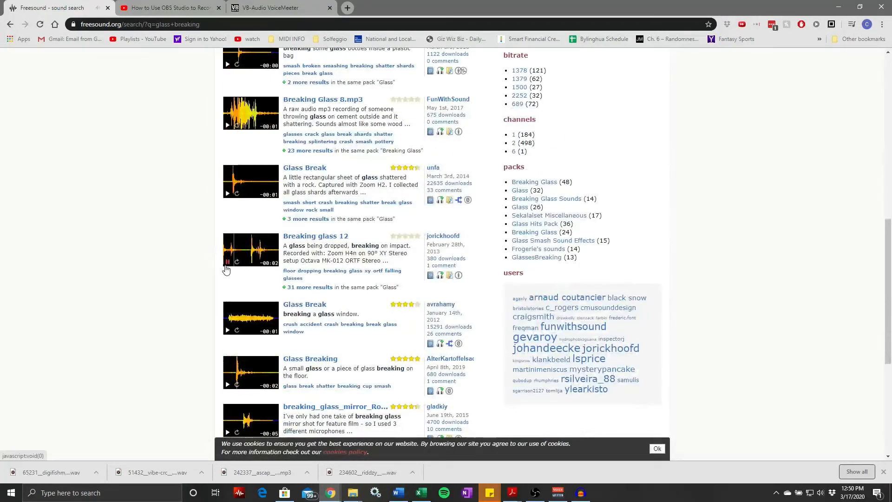
scroll(225, 270, "down", 5)
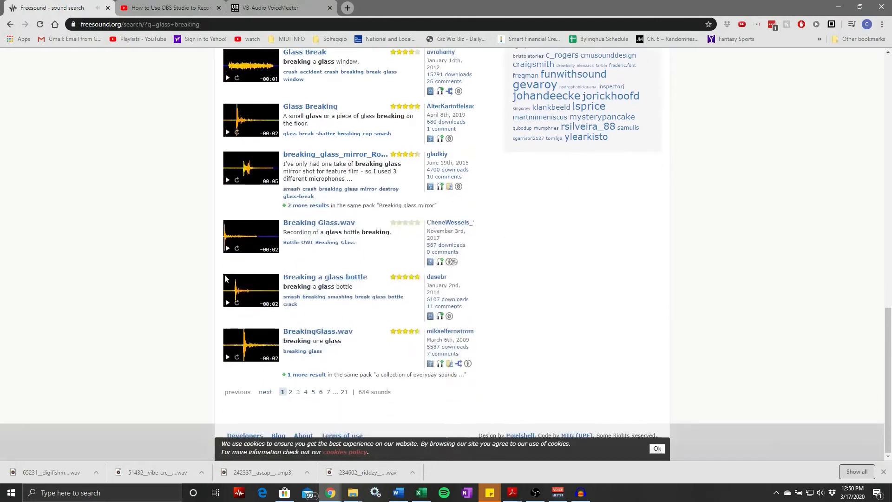
left_click(228, 303)
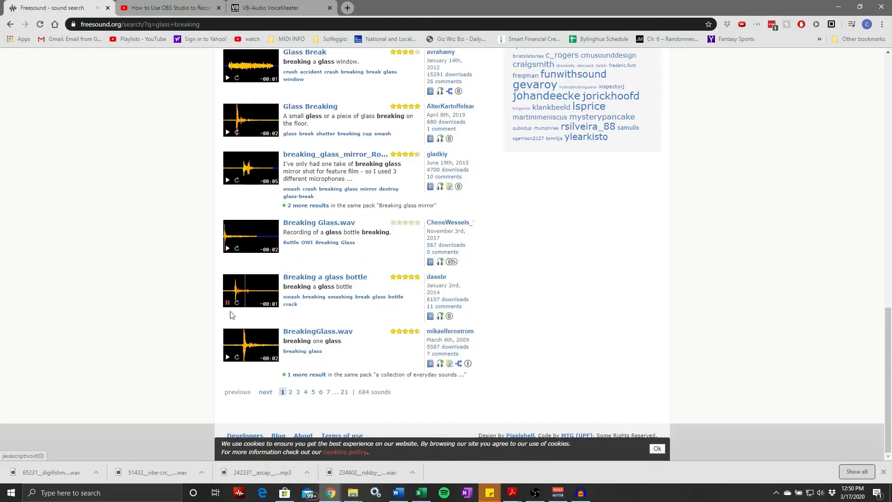
left_click(227, 362)
left_click(291, 392)
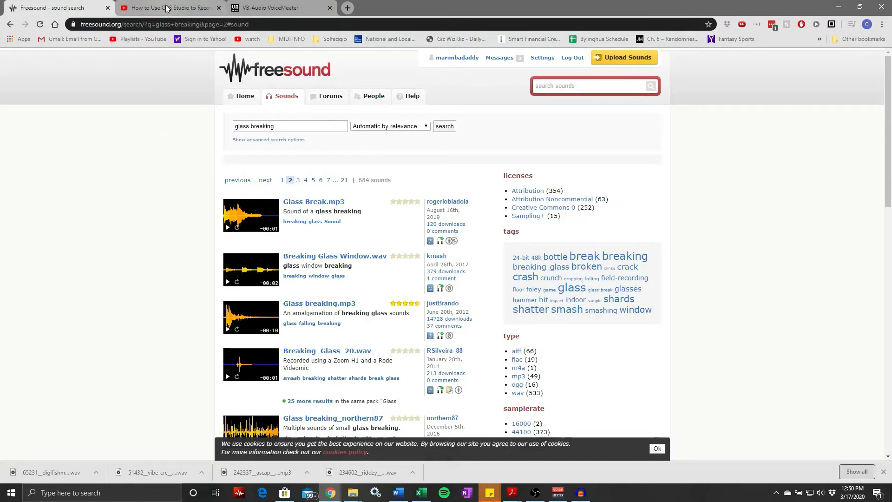
scroll(151, 179, "down", 10)
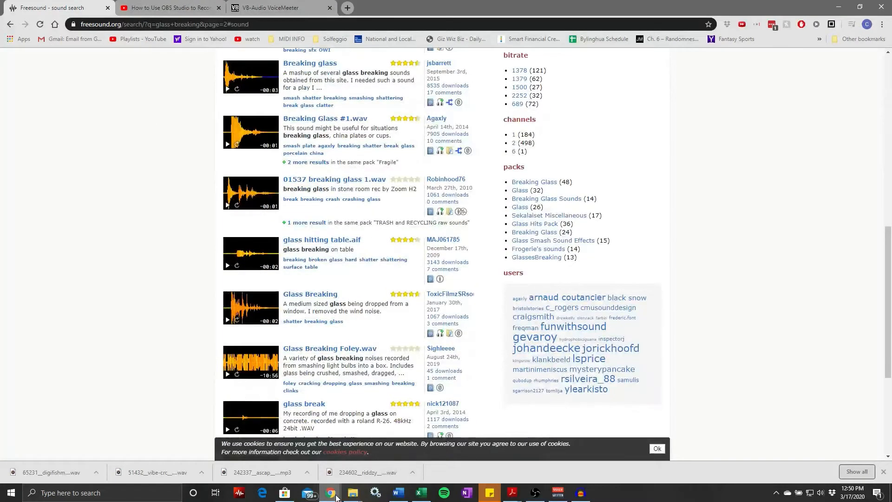
- Switch to the other Freesound browser window and play the sound on its "Breaking glass" page
left_click(336, 497)
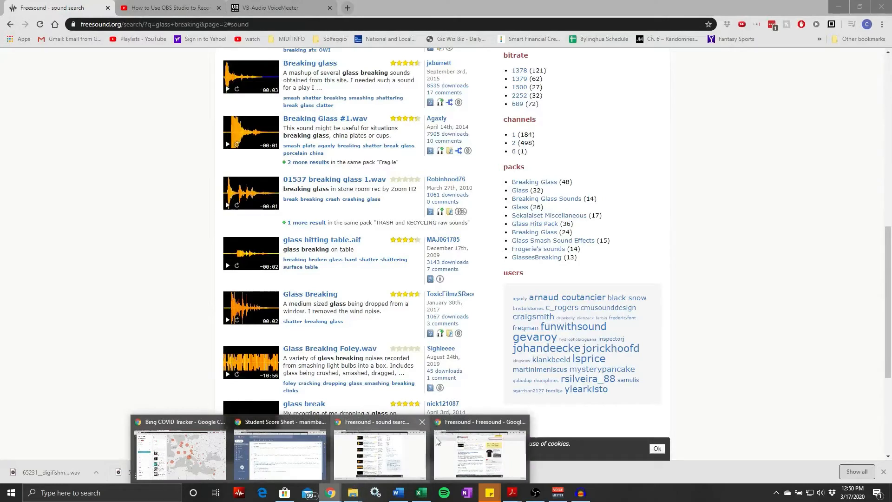
left_click(479, 453)
key("ctrl+Tab")
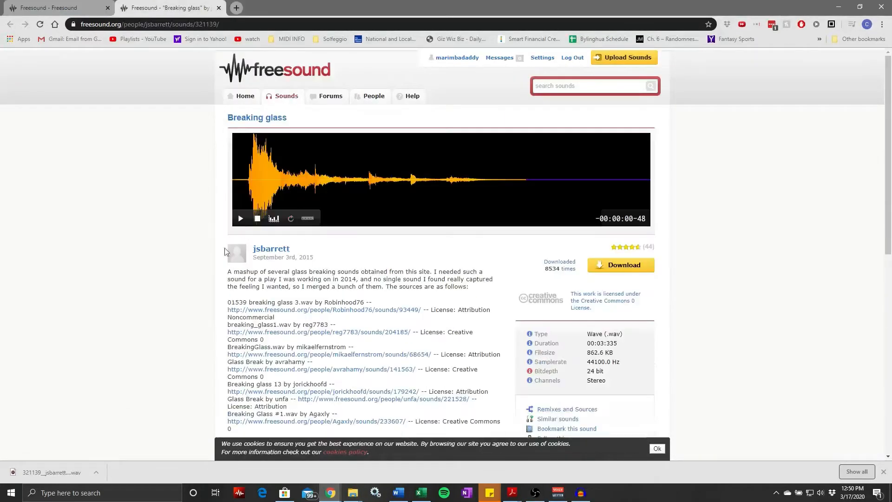
left_click(240, 223)
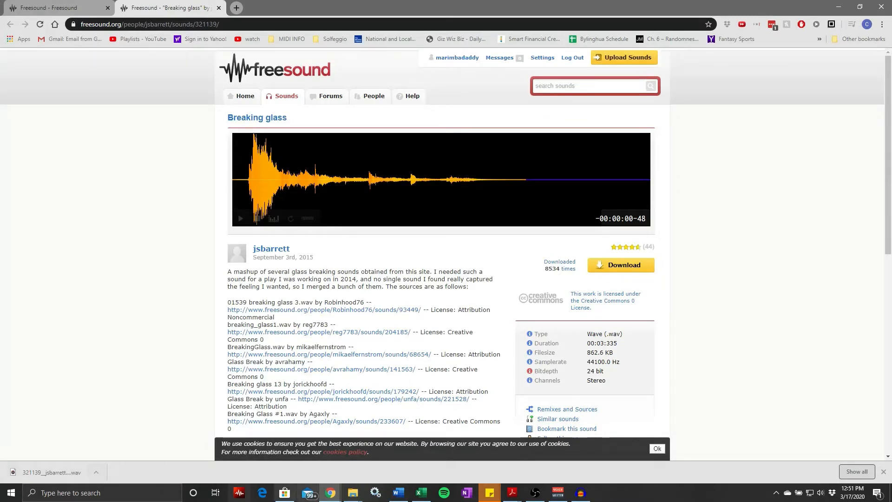
- Import the downloaded 321139 breaking-glass WAV from the Downloads folder into the Audacity project, making a copy of the file before editing
mouse_move(354, 497)
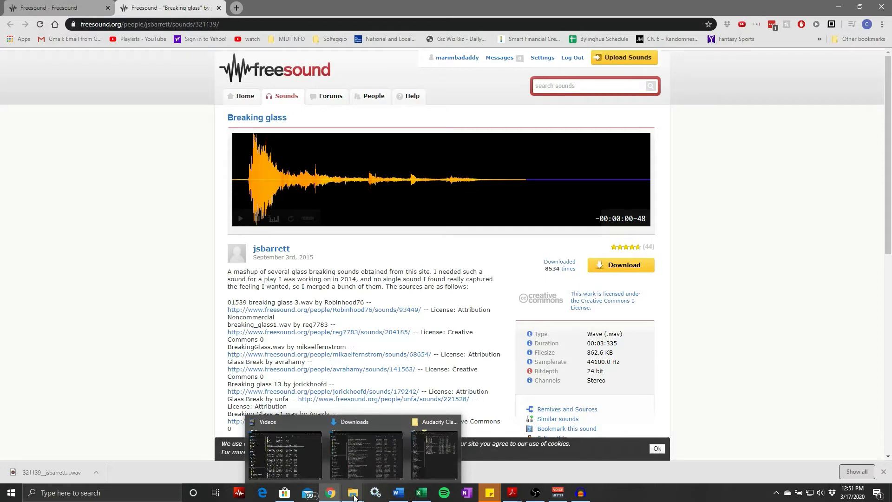
left_click(371, 464)
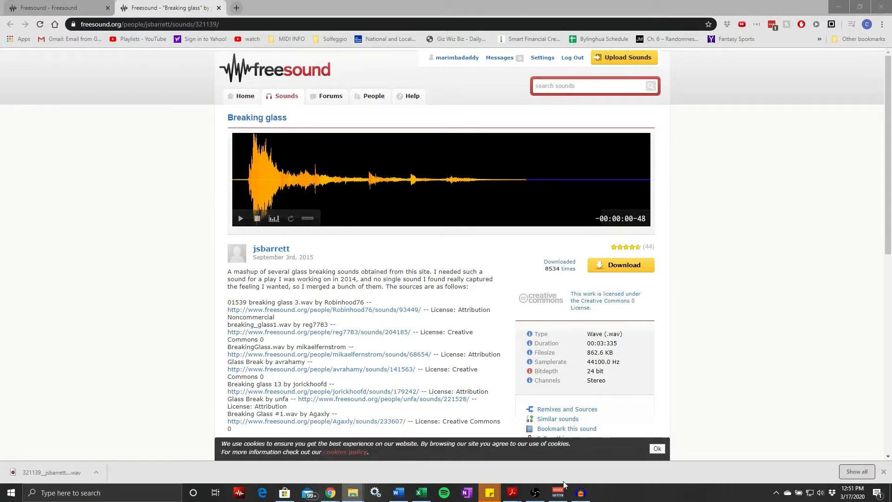
left_click(581, 493)
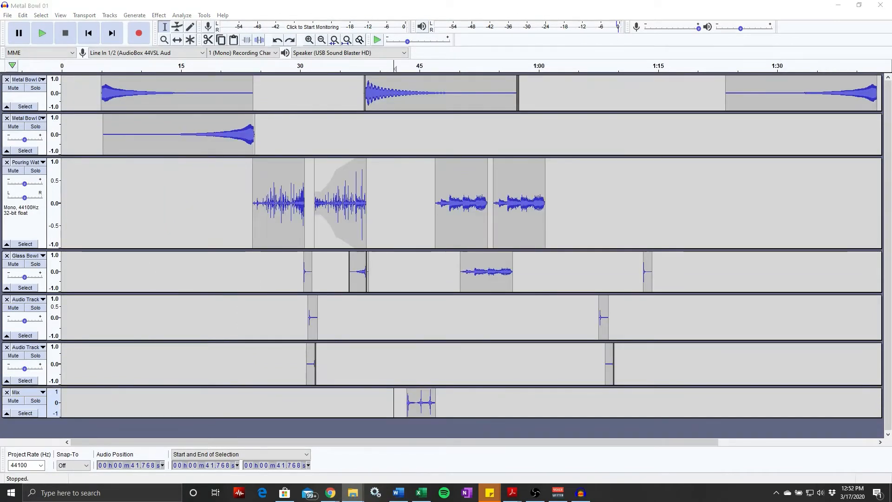
left_click_drag(795, 393, 704, 428)
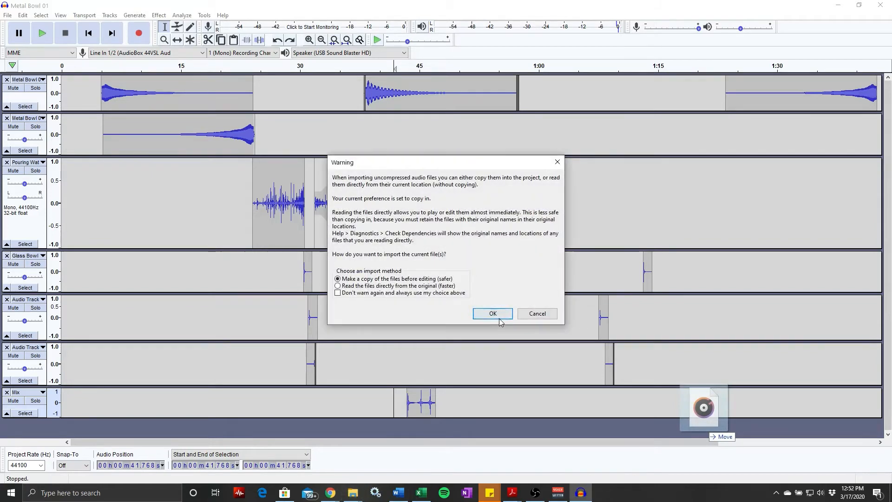
left_click(498, 317)
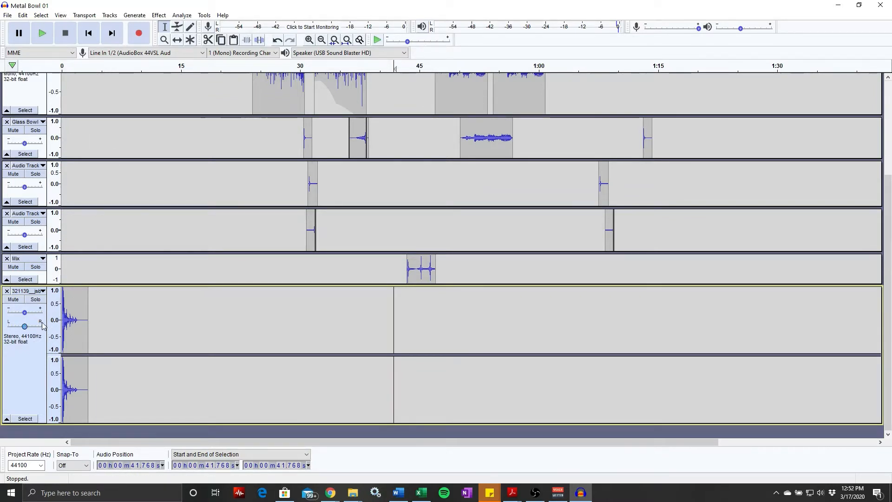
- Split the imported stereo breaking-glass track to mono and delete the second of the resulting tracks
left_click(43, 291)
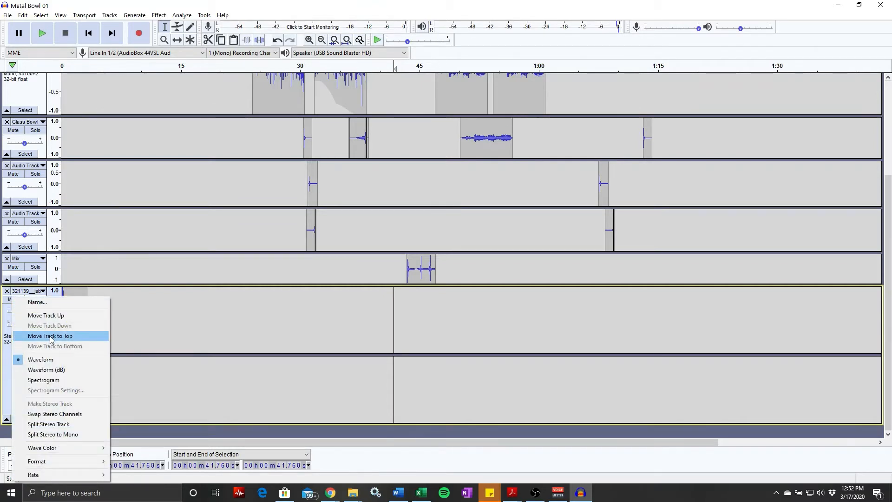
left_click(77, 434)
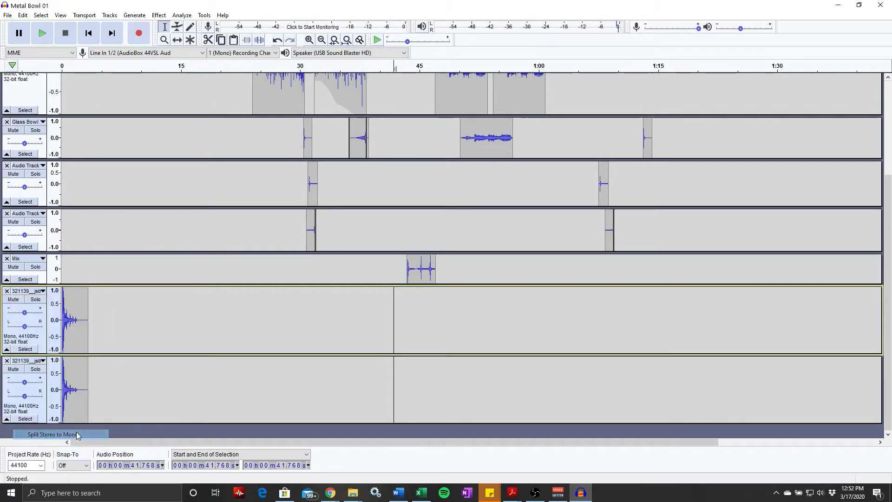
left_click(7, 361)
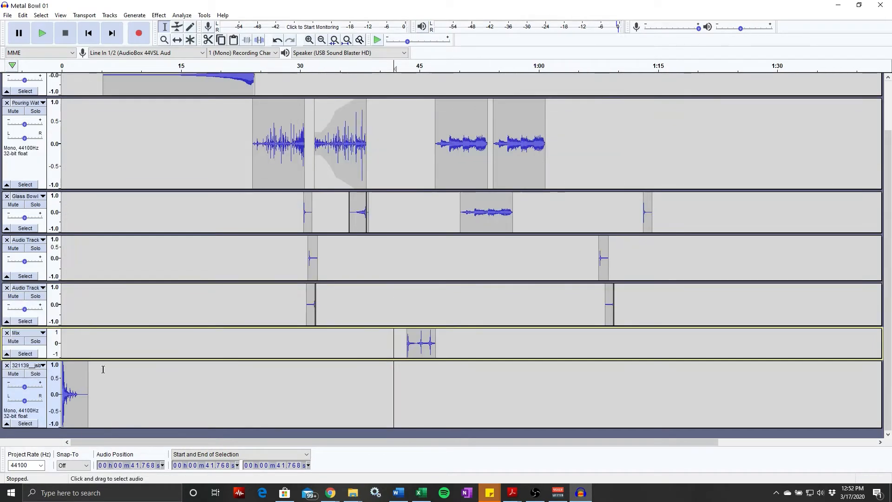
- Play the project briefly from the beginning to hear the imported breaking-glass sound
left_click(61, 430)
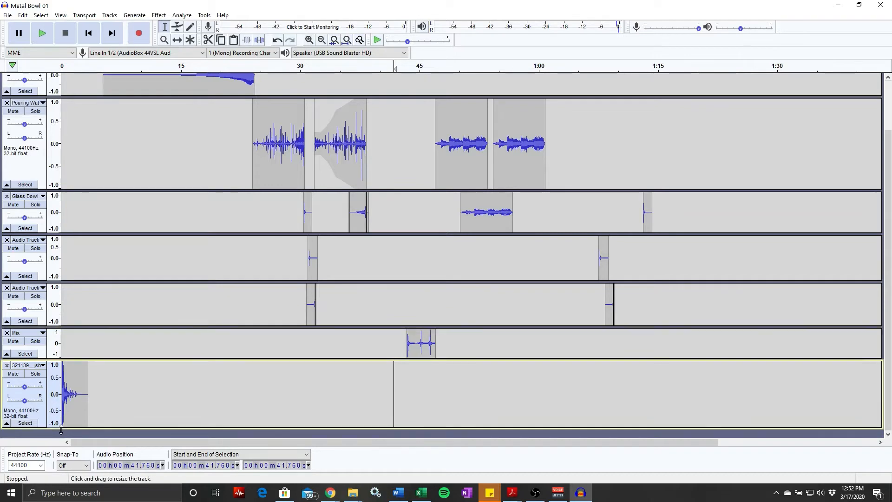
key("space")
left_click(91, 37)
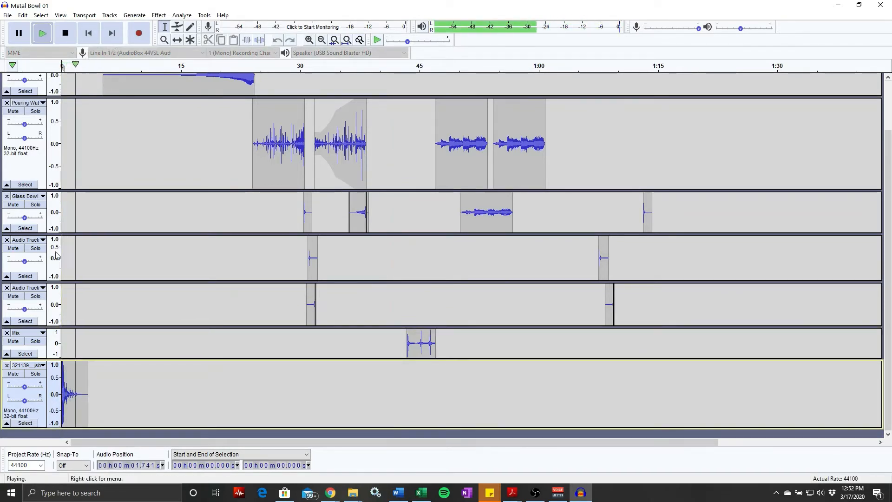
key("space")
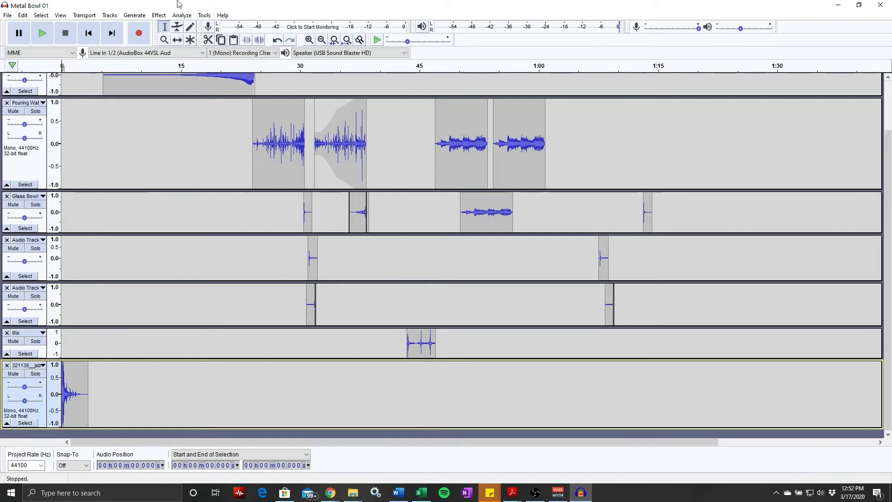
- Move the breaking-glass clip along its track with the Time Shift tool to about the 2:00 mark, clear of the other clips
left_click(177, 40)
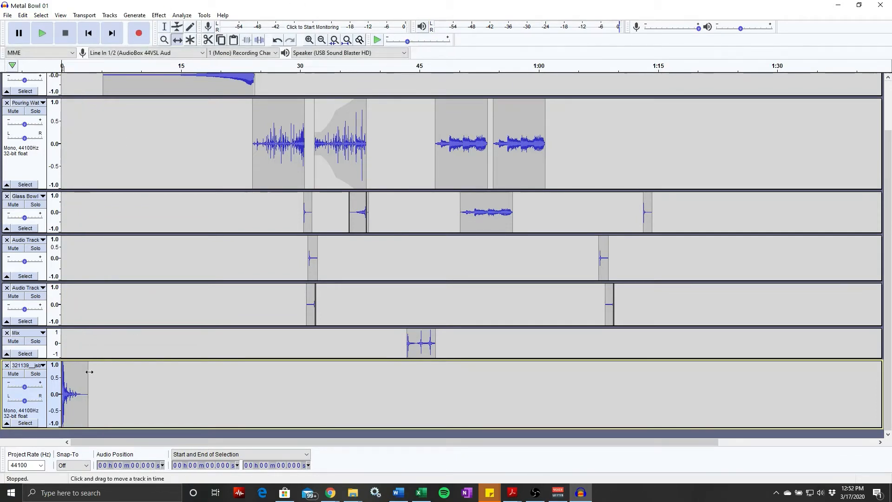
left_click_drag(93, 368, 731, 395)
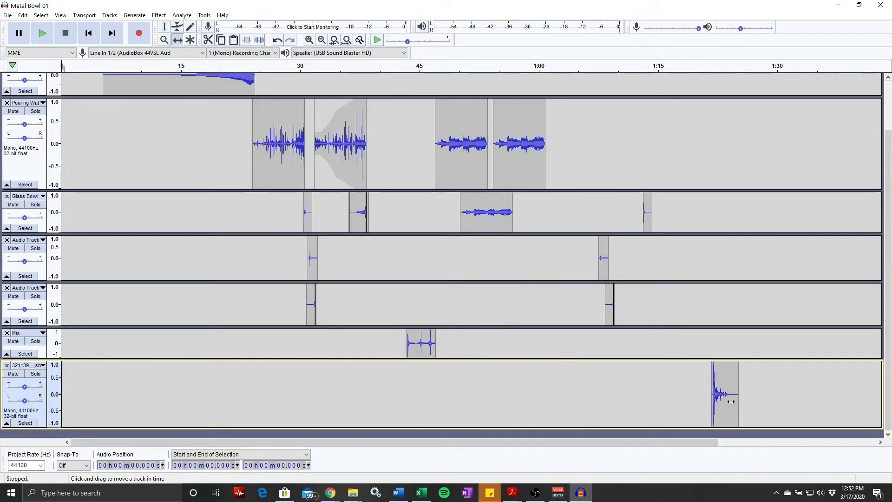
left_click_drag(682, 443, 840, 443)
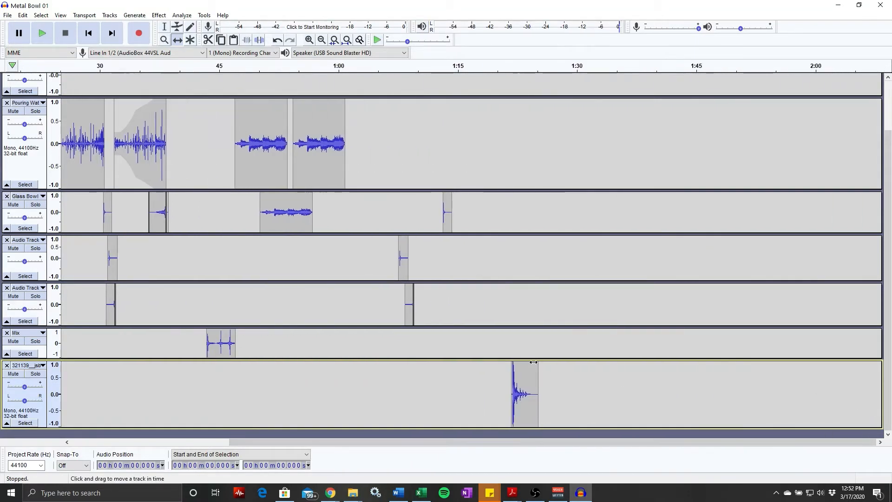
left_click_drag(529, 372, 823, 370)
scroll(562, 205, "up", 2)
scroll(562, 209, "down", 2)
scroll(781, 183, "up", 2)
scroll(781, 187, "down", 2)
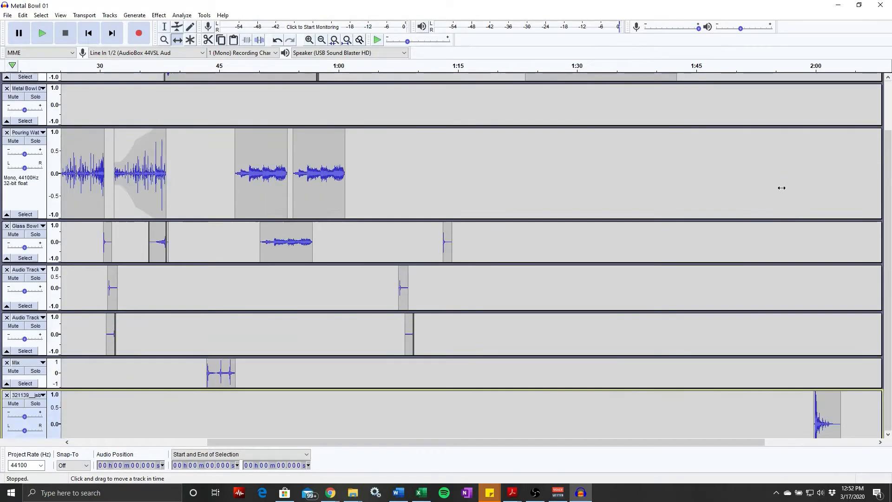
scroll(680, 379, "right", 5)
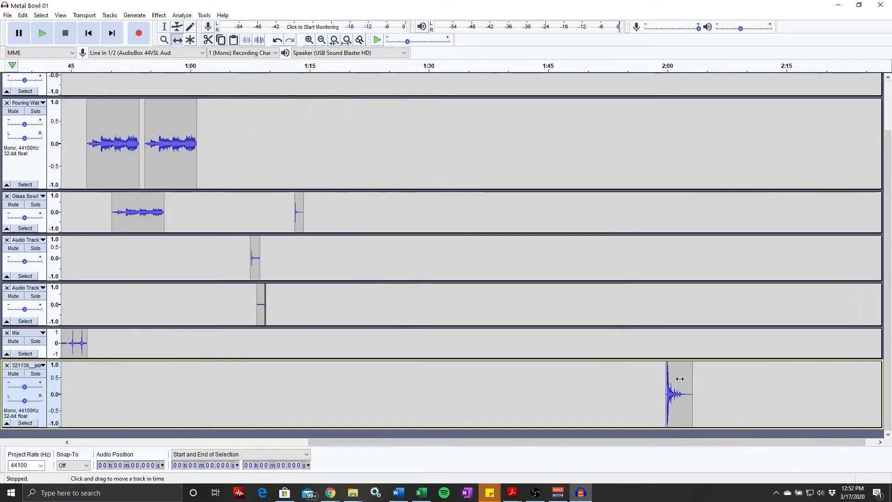
- Play the breaking-glass clip at 2:00 with the Selection tool, from its start and from just before it
left_click(165, 27)
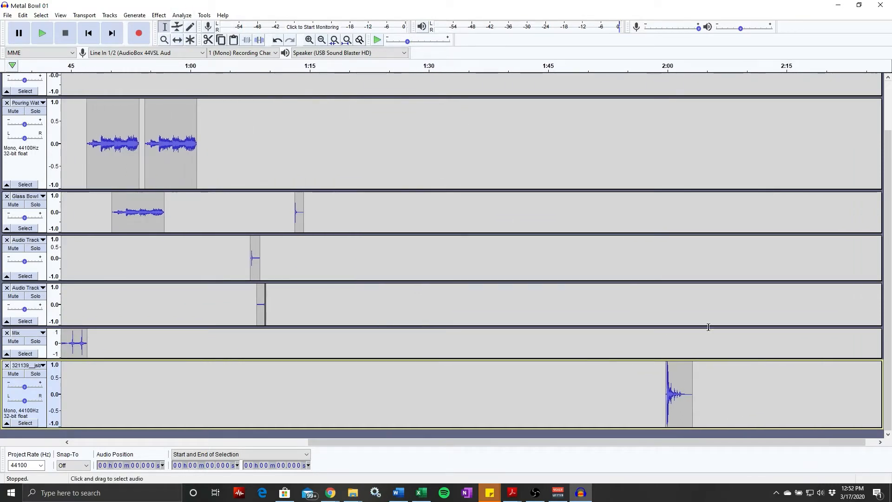
left_click(667, 375)
key("space")
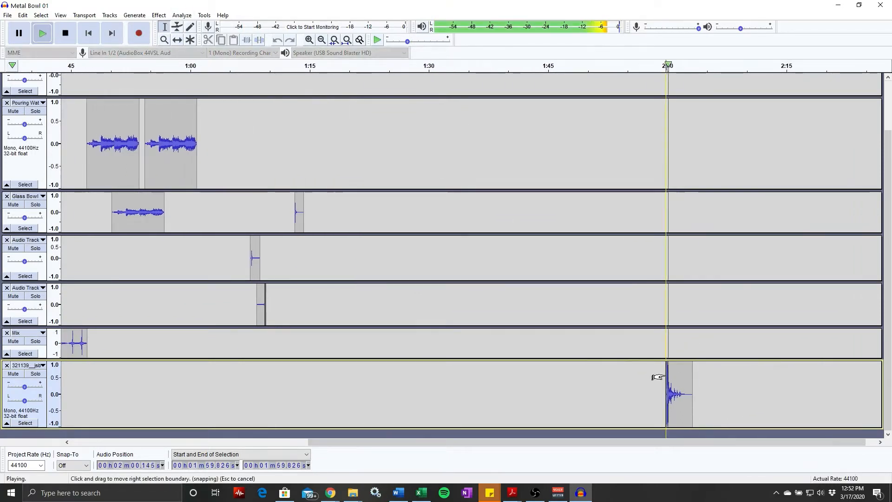
key("space")
left_click(659, 381)
key("space")
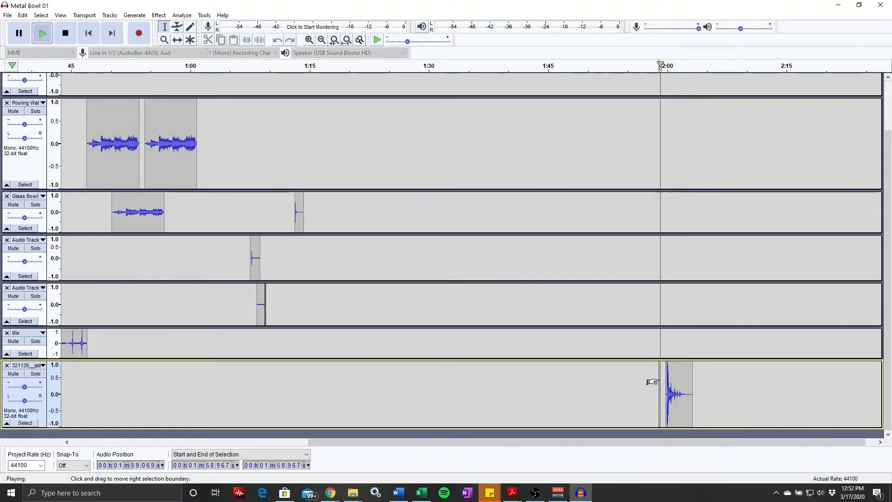
key("space")
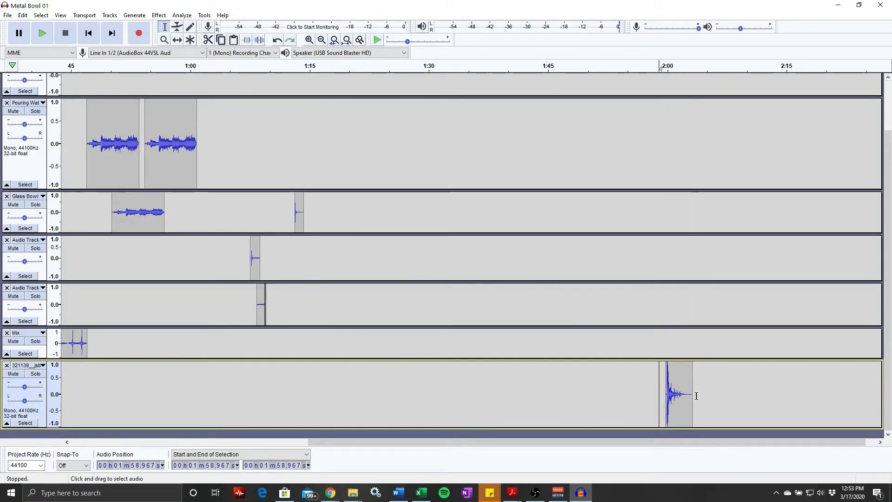
- Normalize the whole breaking-glass clip and play it from just before its start
left_click_drag(695, 396, 666, 394)
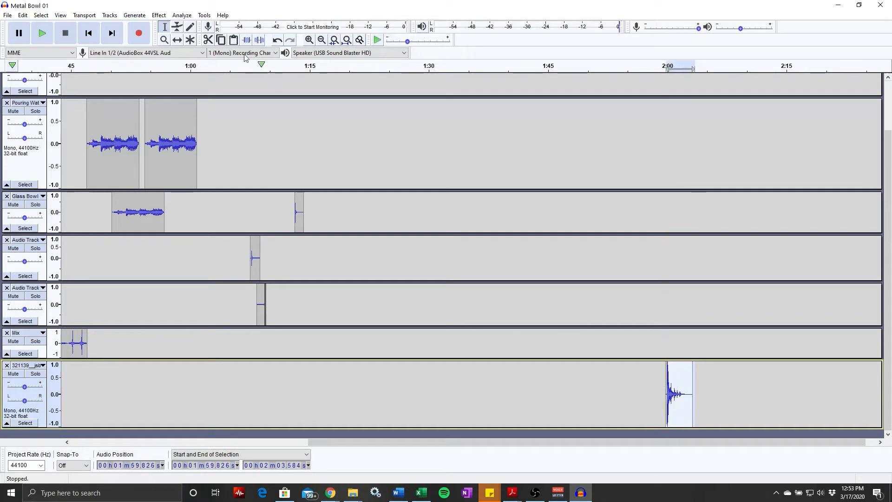
left_click(127, 15)
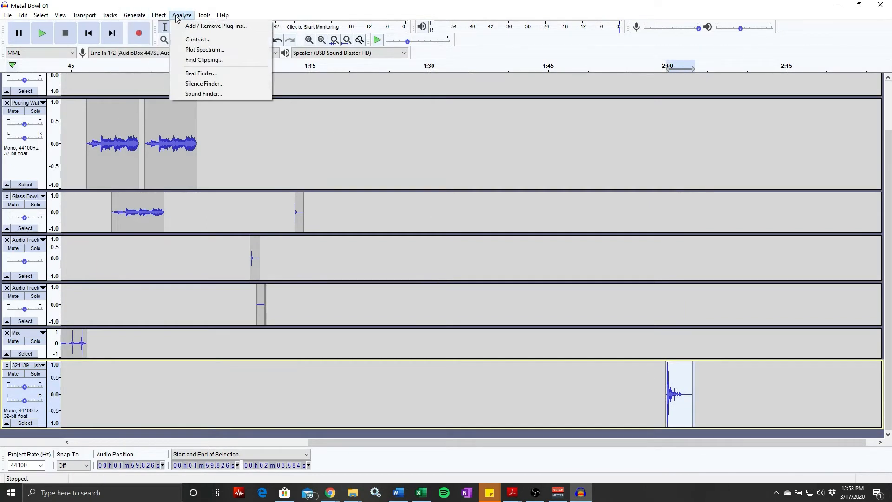
mouse_move(164, 17)
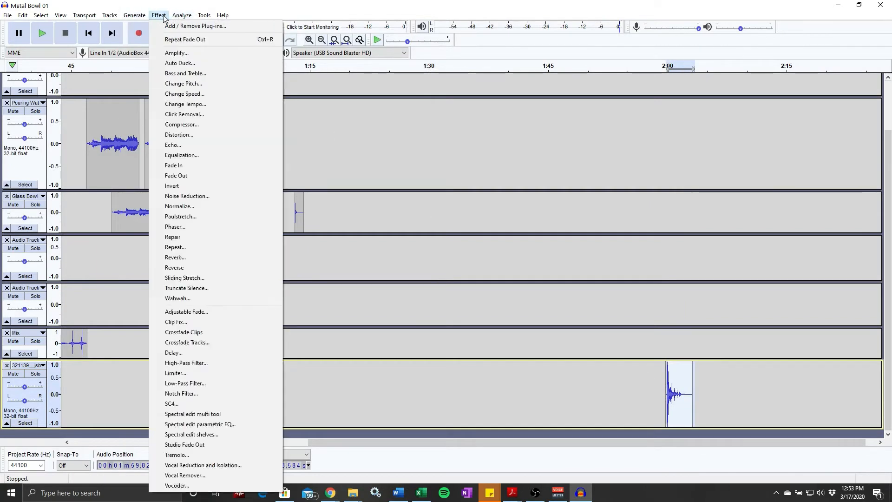
left_click(214, 206)
left_click(468, 268)
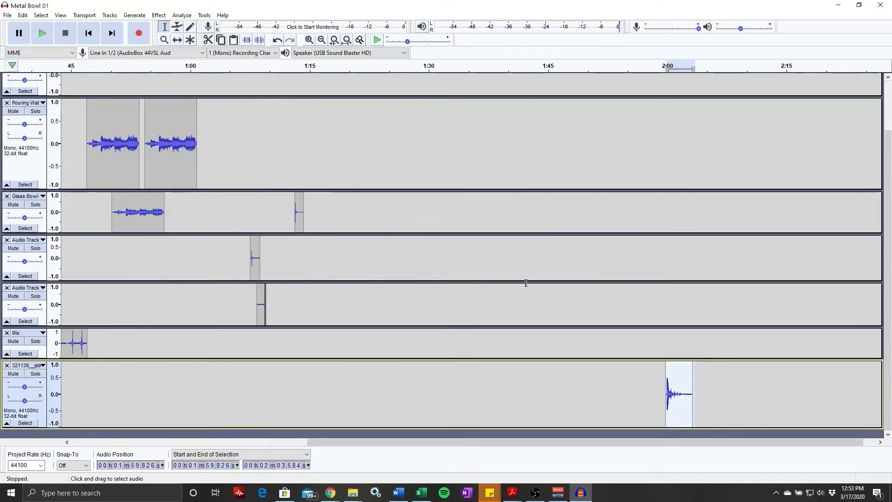
left_click(660, 394)
key("space")
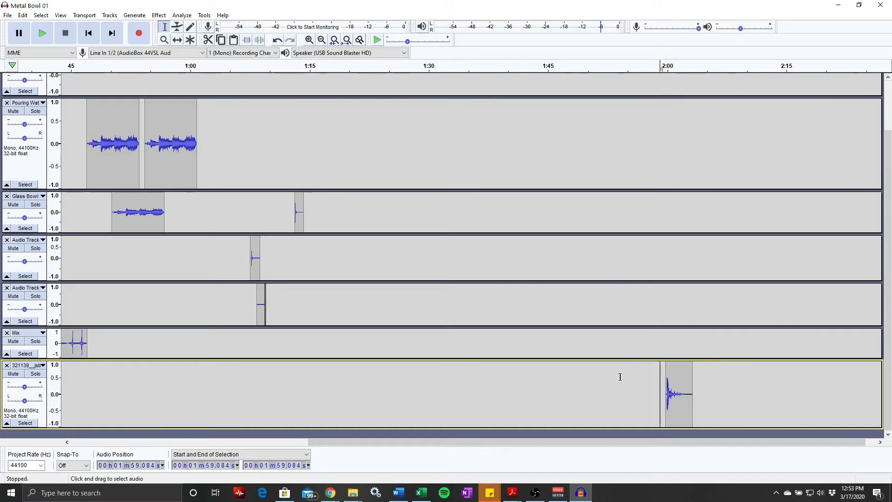
- Reduce the Mix track's height, enlarge the breaking-glass track's height and zoom in on its clip around 2:00
left_click_drag(623, 360, 626, 311)
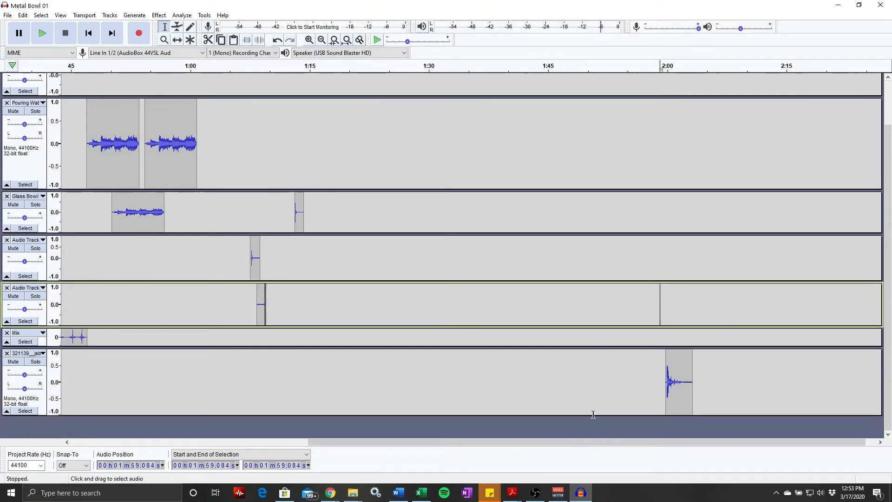
left_click_drag(594, 417, 596, 437)
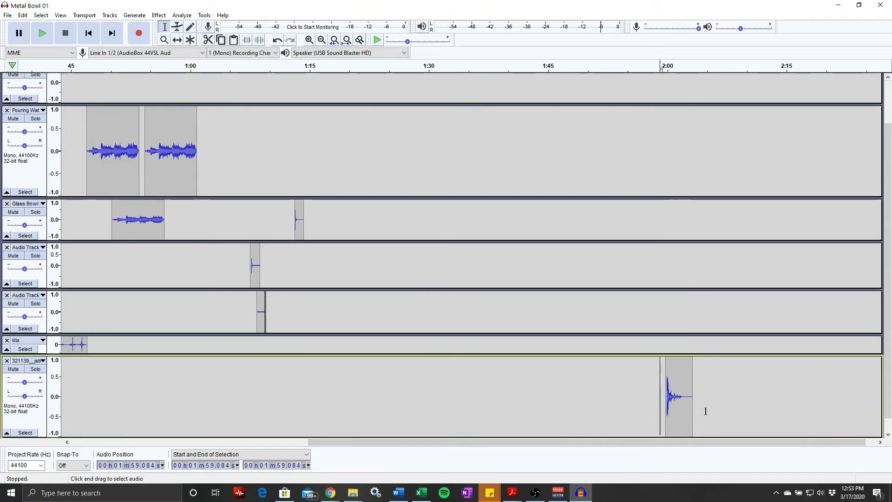
left_click(670, 400)
scroll(670, 401, "up", 4, "ctrl")
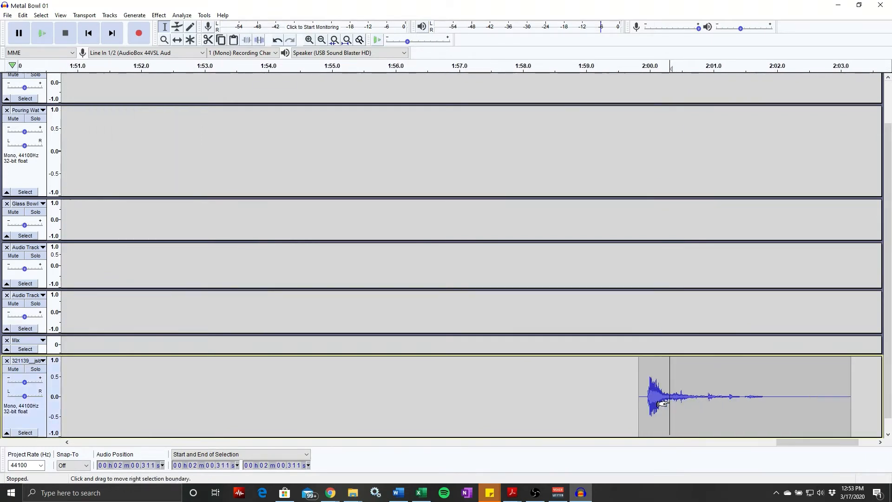
scroll(664, 403, "down", 1, "ctrl")
left_click_drag(788, 443, 799, 444)
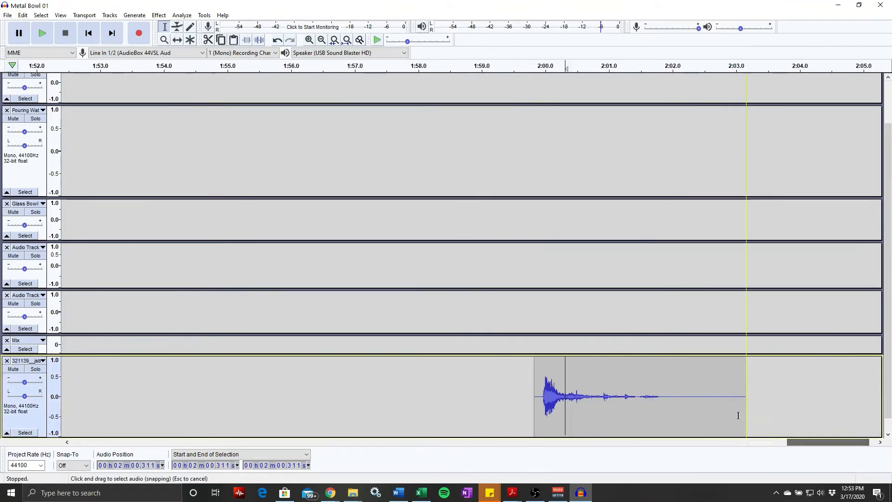
scroll(702, 397, "down", 1)
- Play the breaking-glass clip from the onset of the sound to its end
left_click_drag(749, 379, 544, 378)
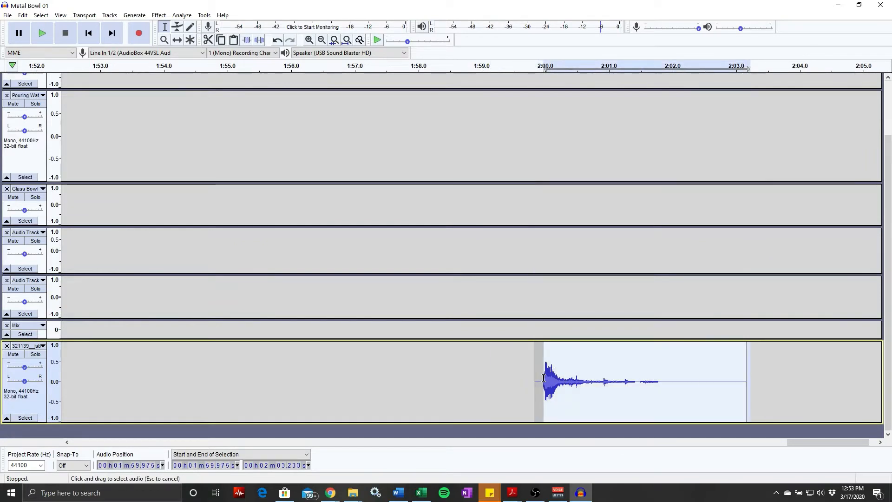
key("space")
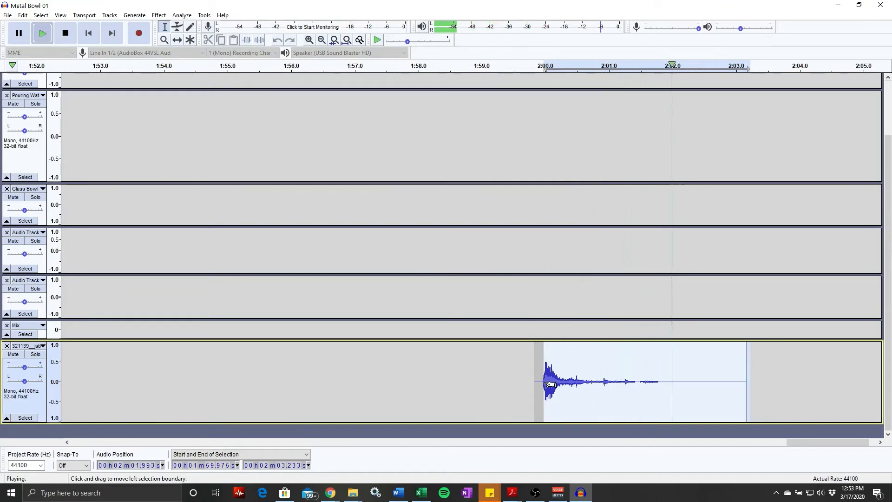
key("space")
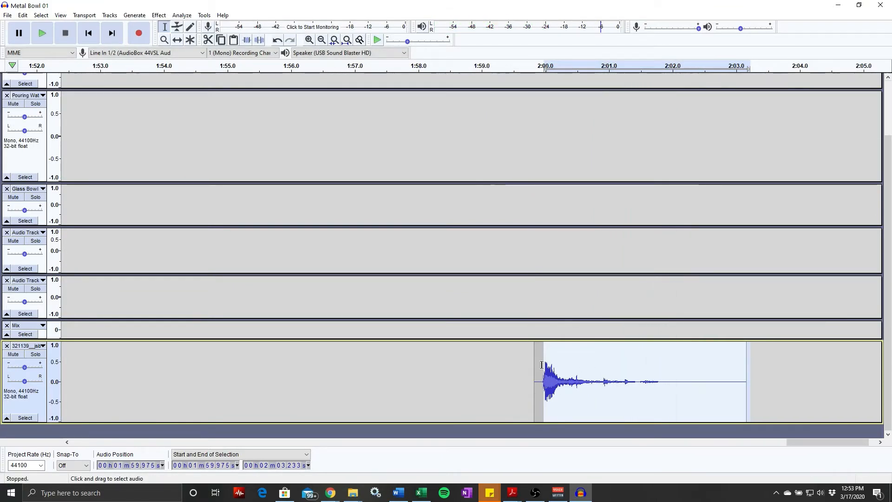
left_click(542, 365)
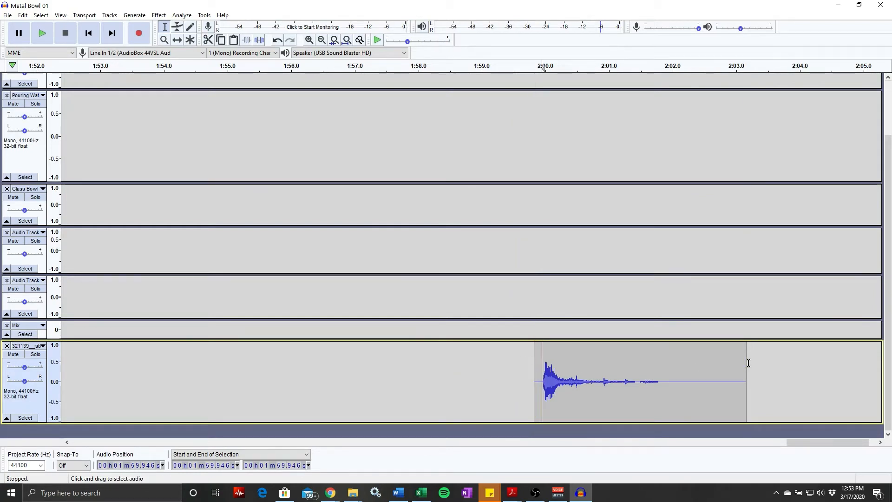
- Select and play the entire breaking-glass clip and slow it with Change Speed at a multiplier of 0.480
left_click_drag(748, 363, 535, 382)
key("space")
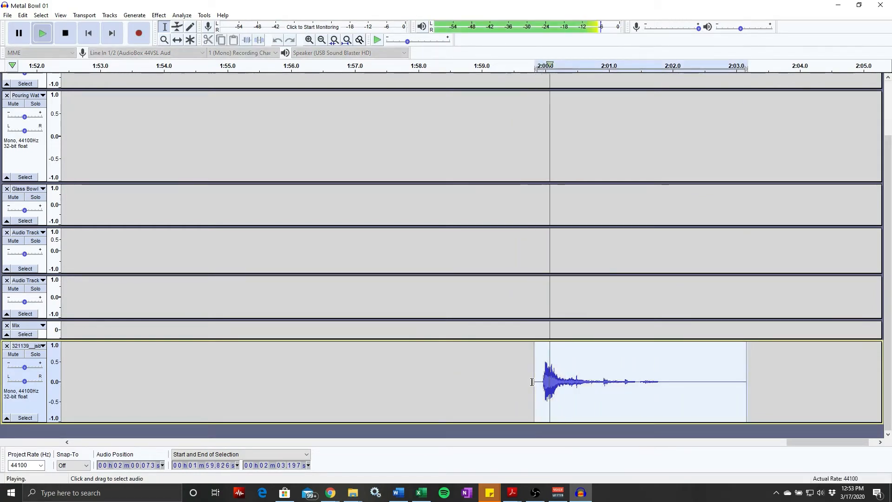
key("space")
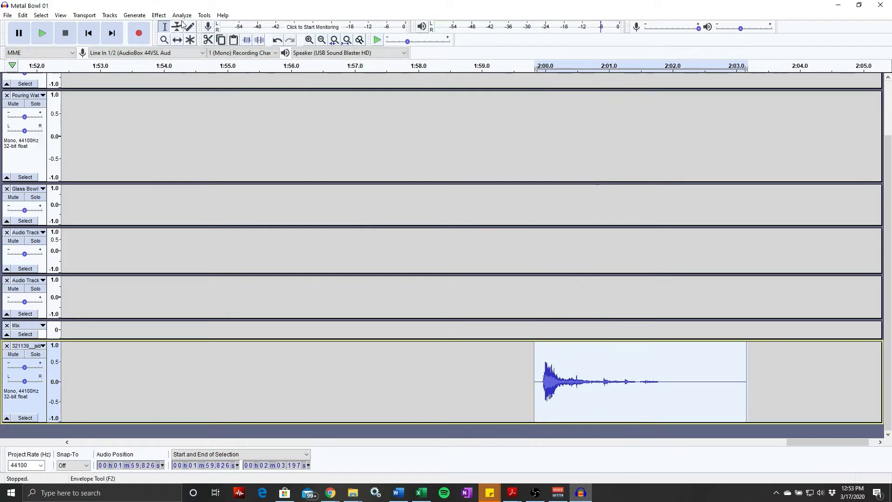
left_click(145, 16)
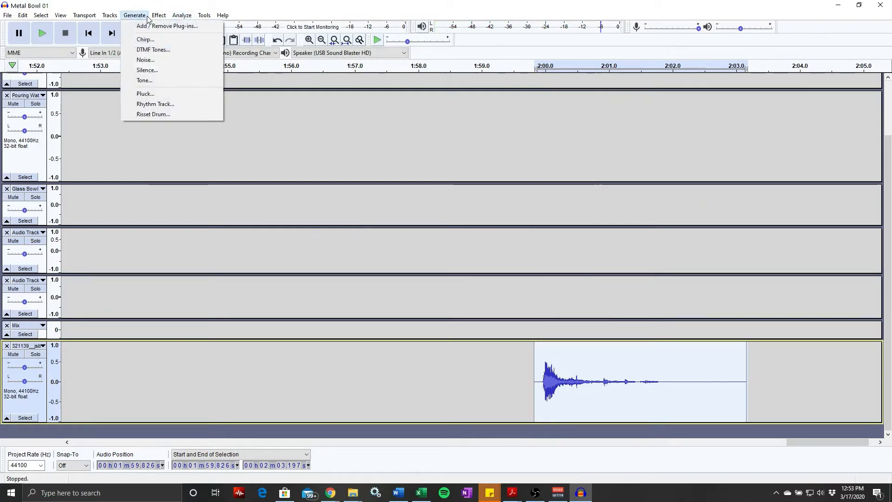
mouse_move(182, 16)
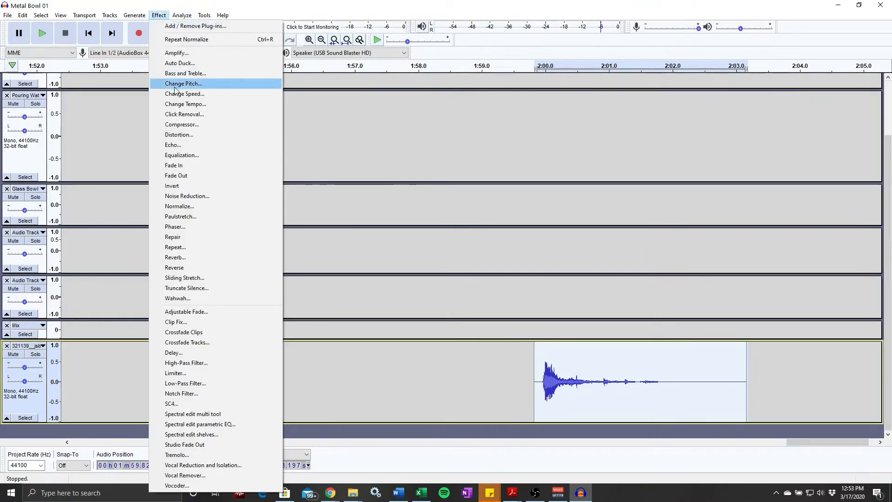
left_click(184, 93)
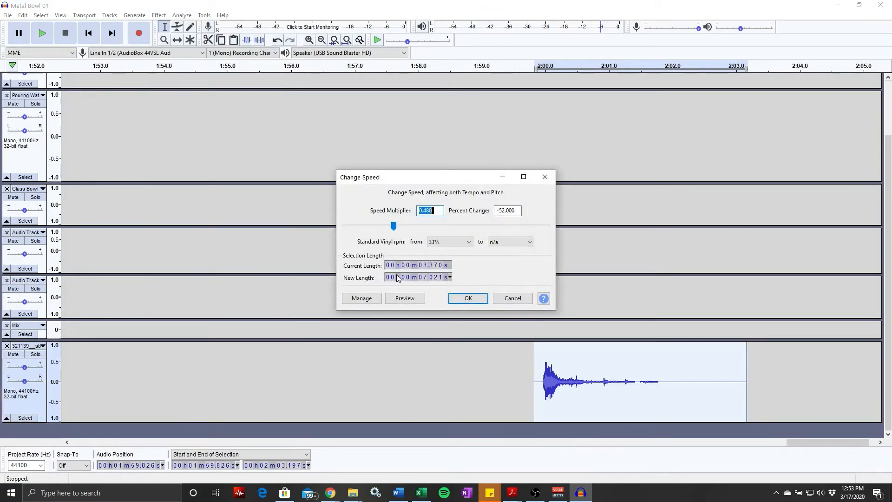
left_click(469, 299)
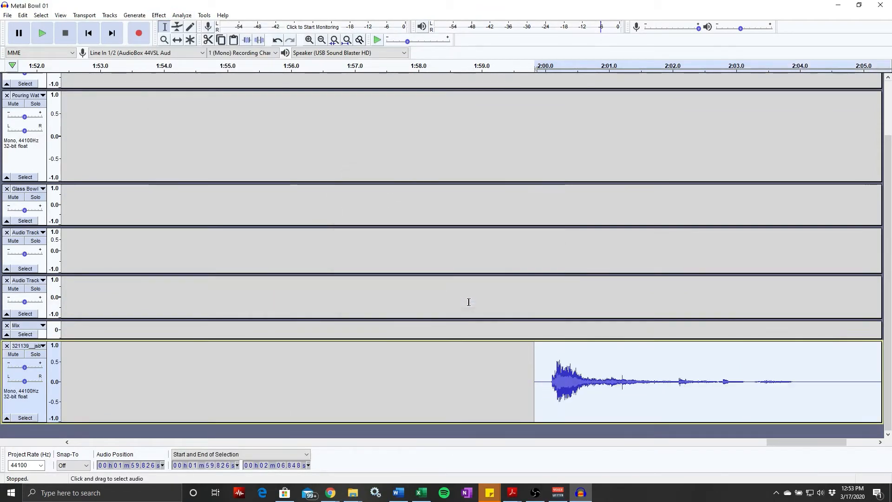
- Play the slowed breaking-glass clip twice from its start
key("space")
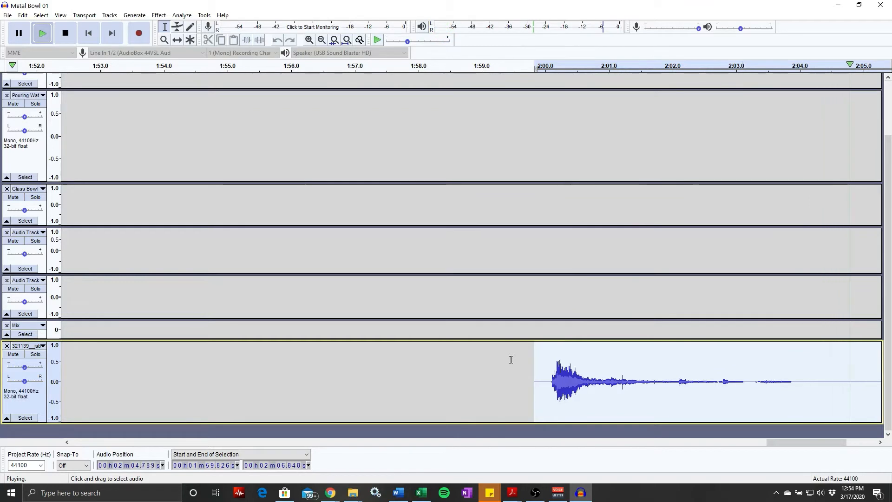
key("space")
key("space")
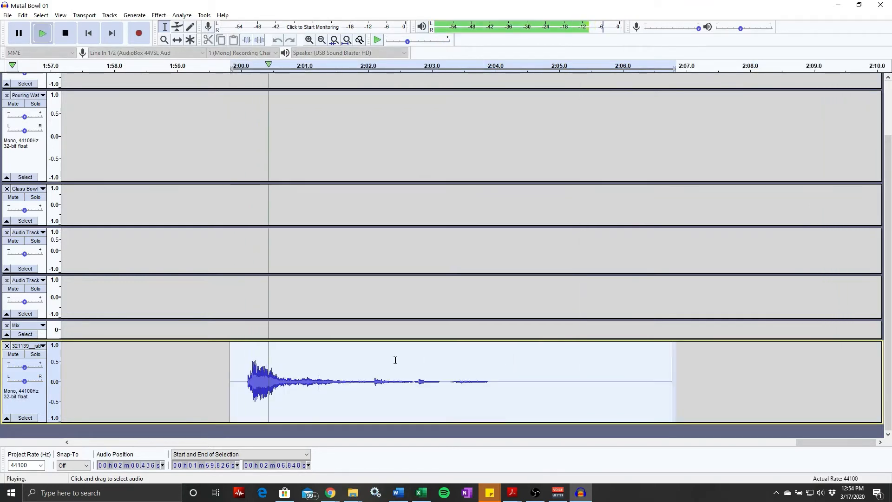
key("space")
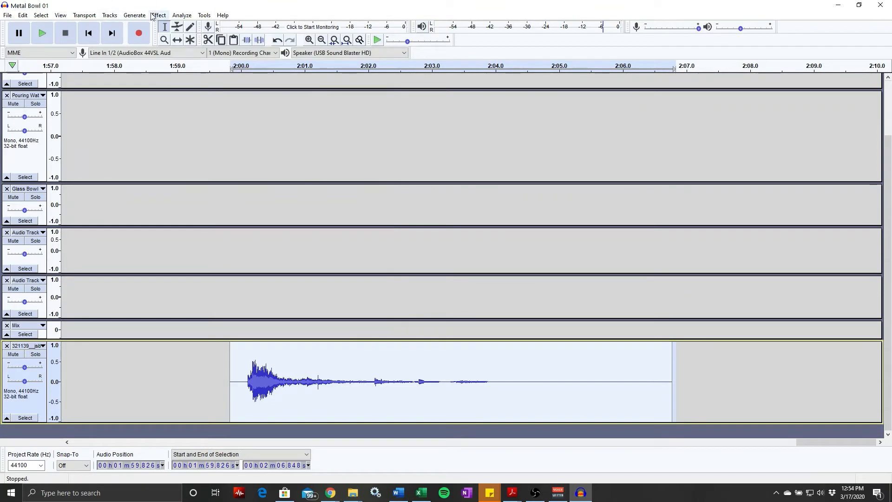
- Apply a previewed wet-only Reverb to the slowed clip with room size 100, reverberance 82, wet gain -1 dB and dry gain 6 dB
left_click(134, 15)
mouse_move(158, 16)
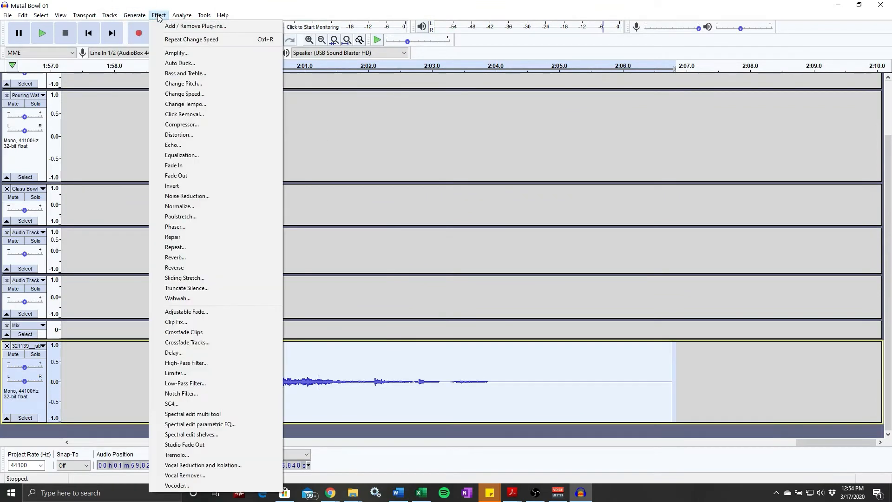
left_click(199, 257)
left_click(400, 324)
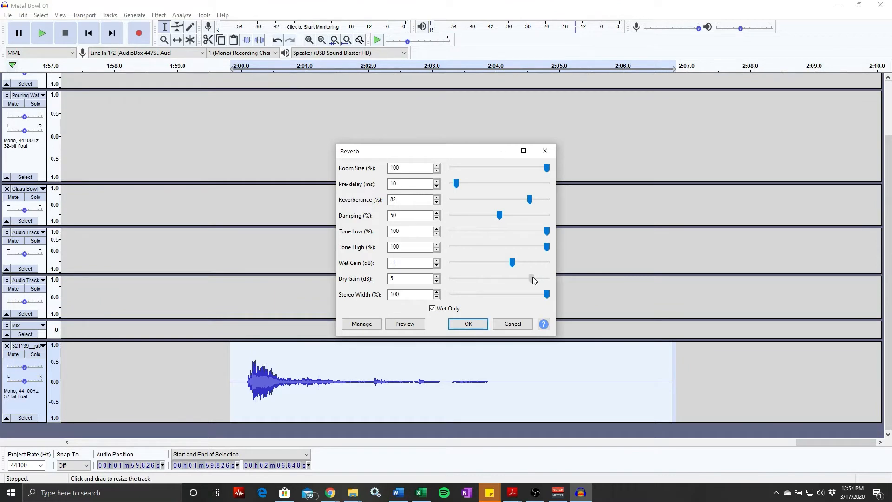
left_click(409, 324)
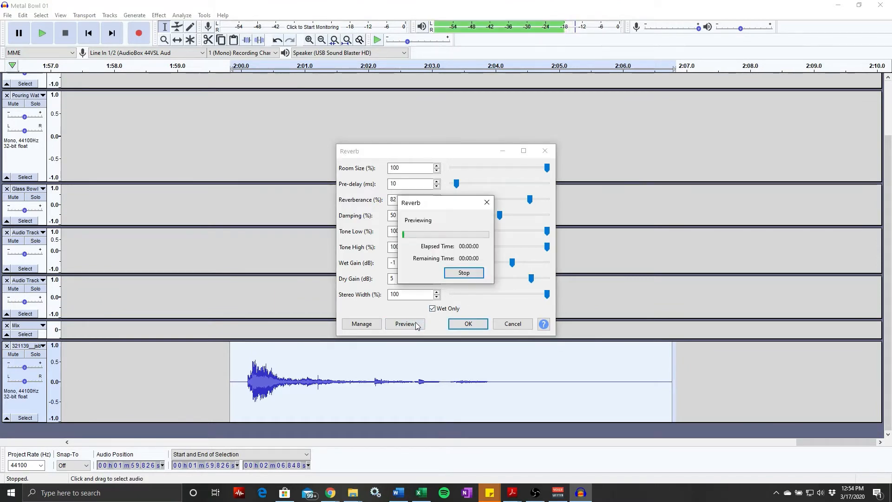
left_click(472, 276)
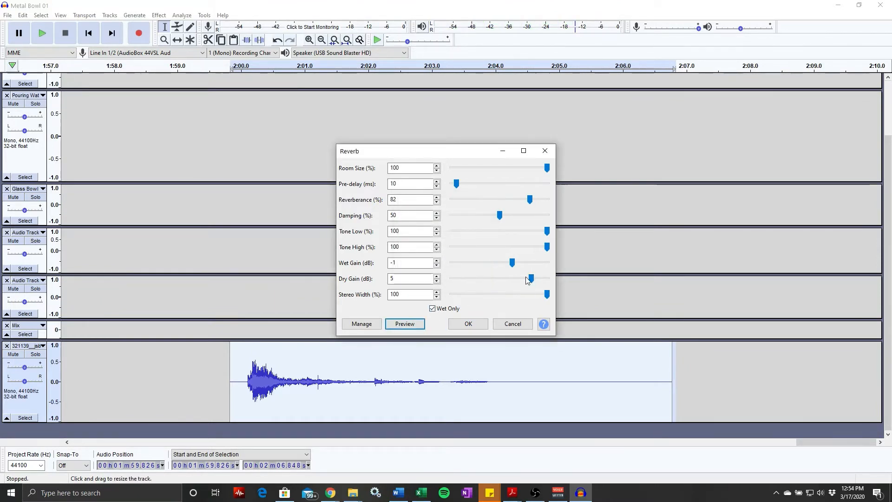
left_click(418, 324)
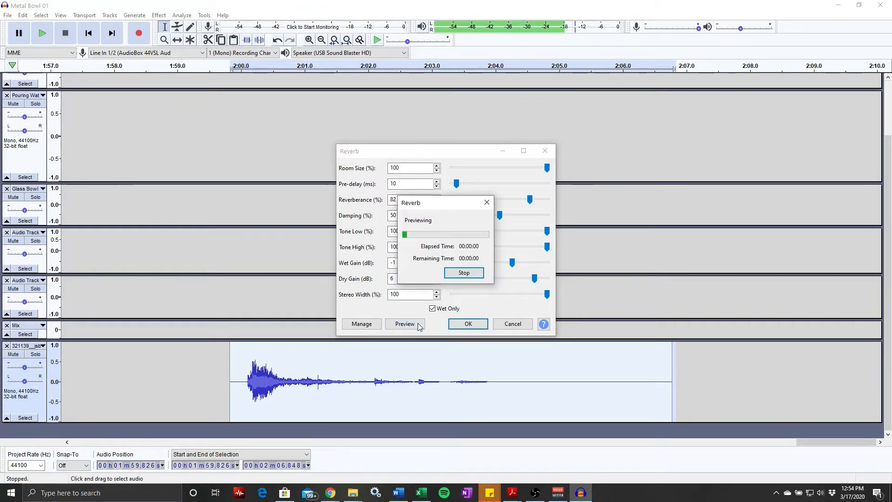
left_click(468, 324)
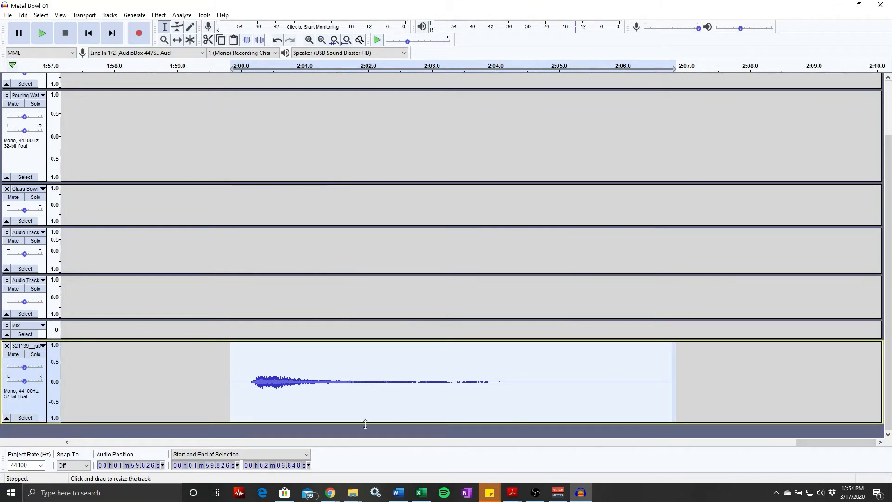
- Play the clip with the reverb applied from just before its start
left_click(227, 377)
key("space")
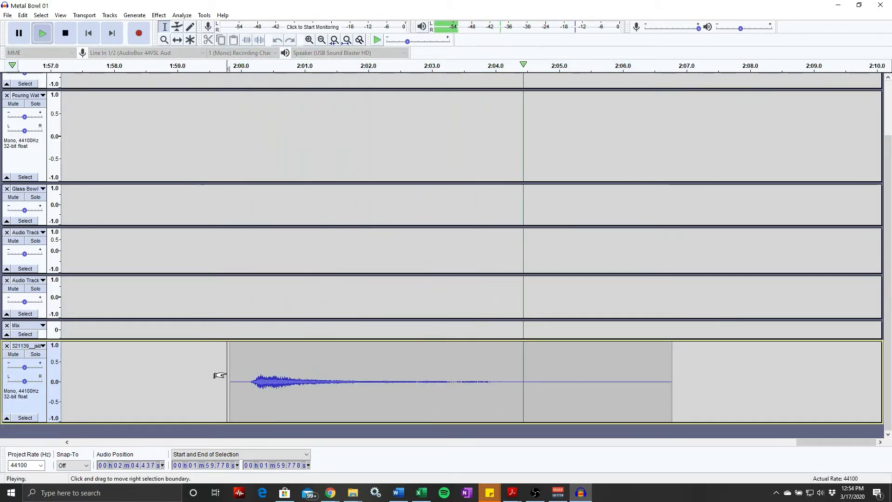
key("space")
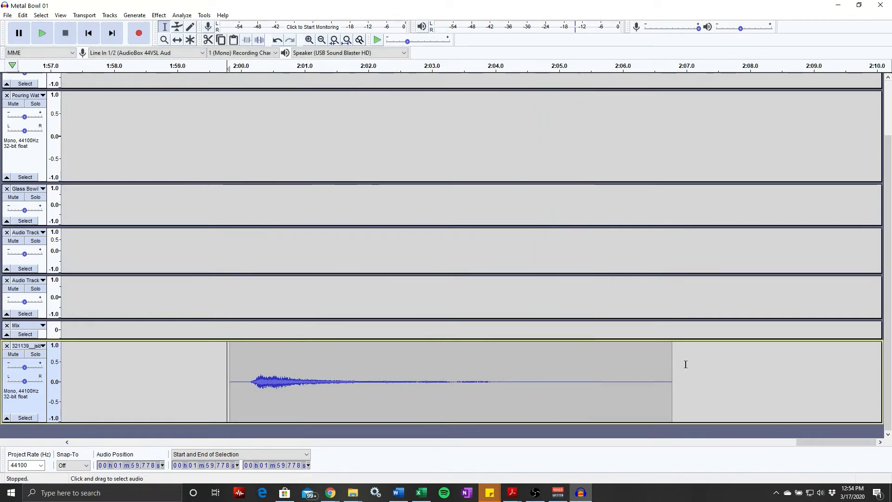
- Select nearly the whole reverberated clip, from about 1:59.87 to 2:06.82, and reverse it
left_click_drag(675, 366, 232, 372)
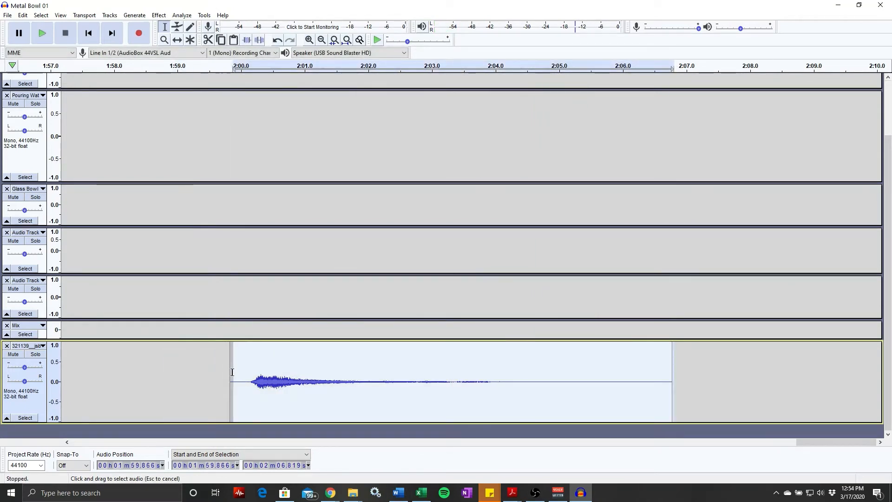
left_click(139, 15)
mouse_move(159, 15)
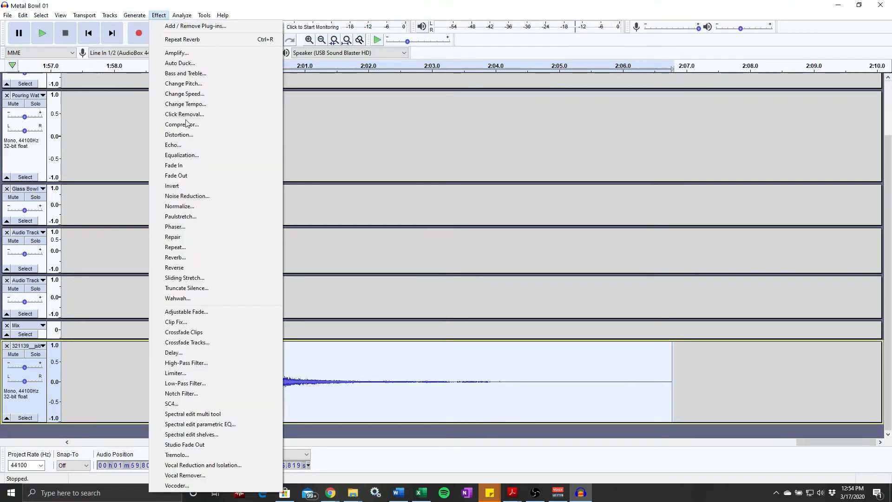
left_click(202, 268)
- Play the reversed clip from just before its start and select the whole clip
left_click(222, 390)
key("space")
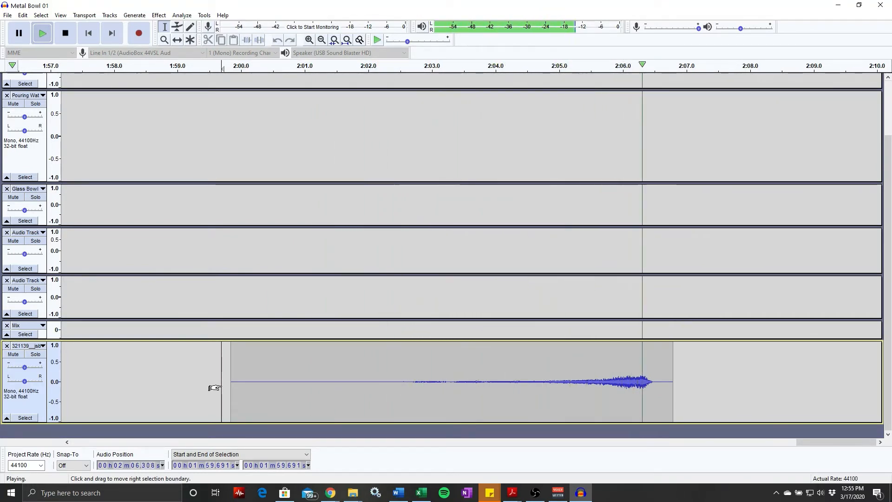
key("space")
key("space")
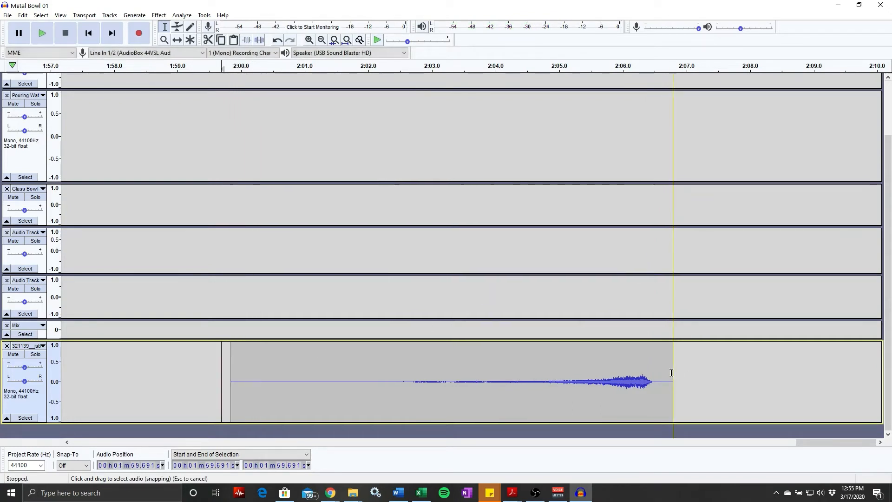
left_click_drag(673, 373, 230, 373)
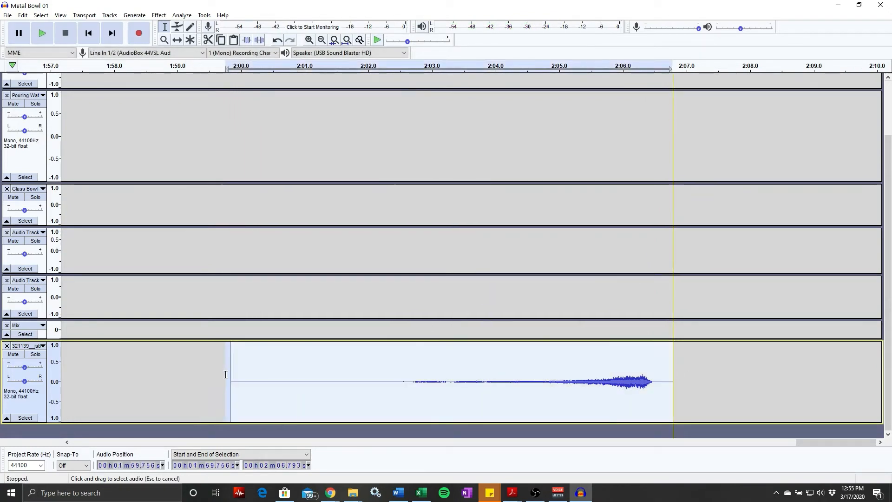
- Normalize the reversed clip to a -6.0 dB peak with DC offset removed and play it from just before its start
left_click(135, 15)
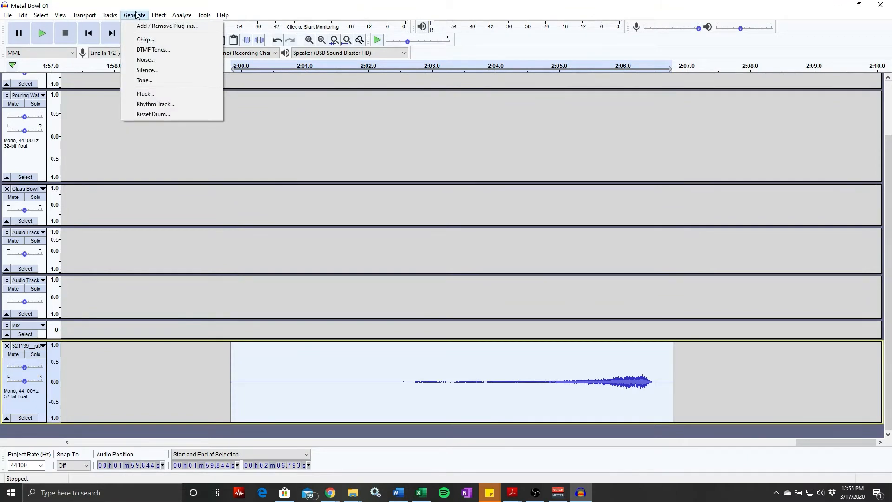
mouse_move(158, 15)
left_click(196, 206)
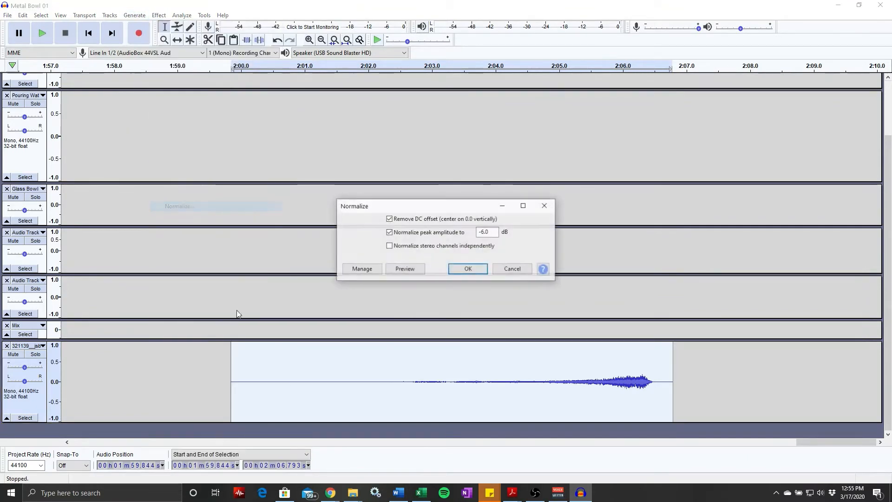
left_click(463, 266)
left_click(225, 382)
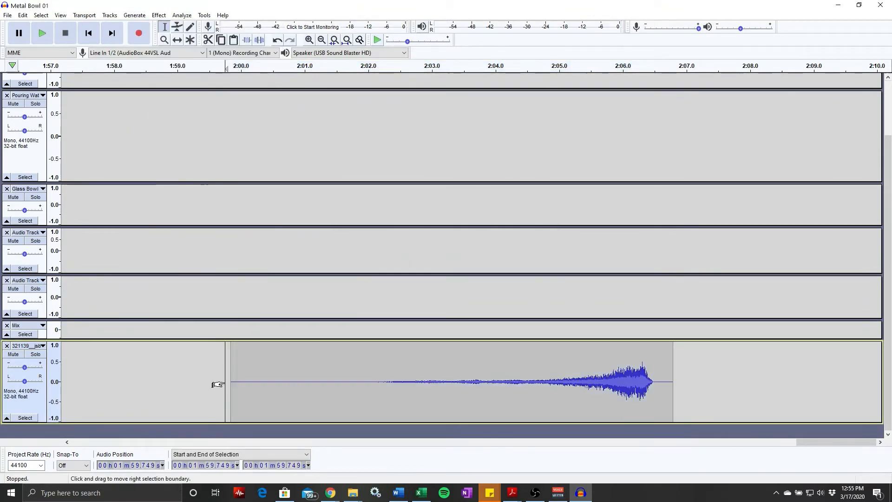
key("space")
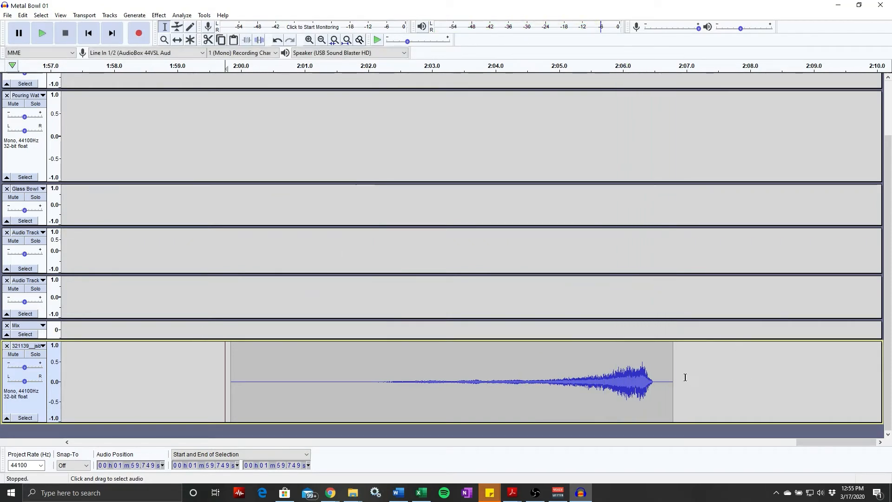
- Select the whole normalized clip, apply Reverb with the current settings, and play it from its start
left_click_drag(674, 374, 228, 378)
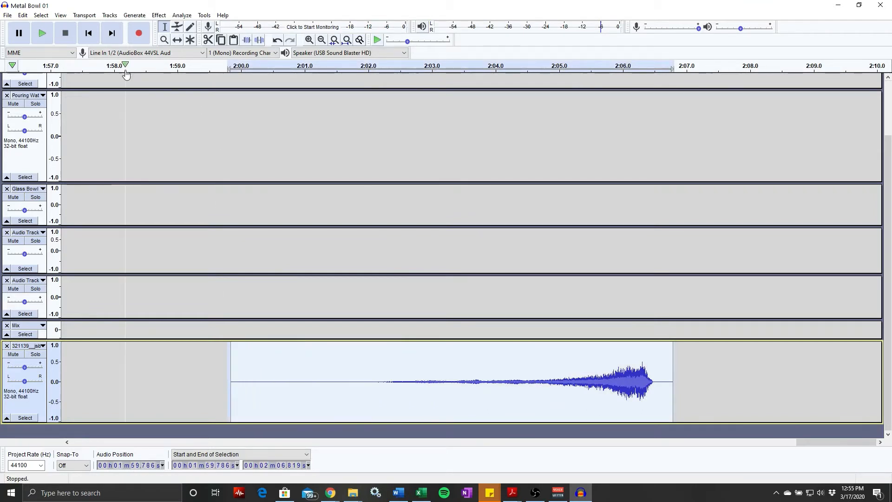
left_click(135, 16)
mouse_move(159, 16)
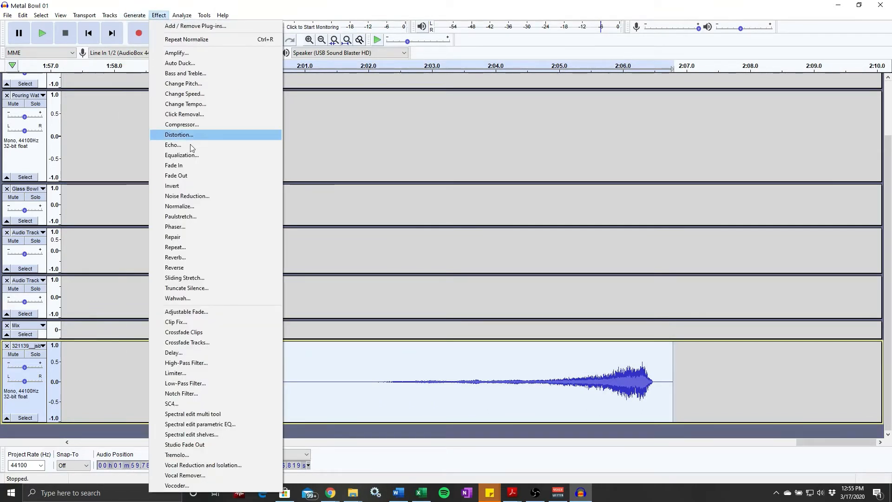
left_click(195, 257)
left_click(469, 324)
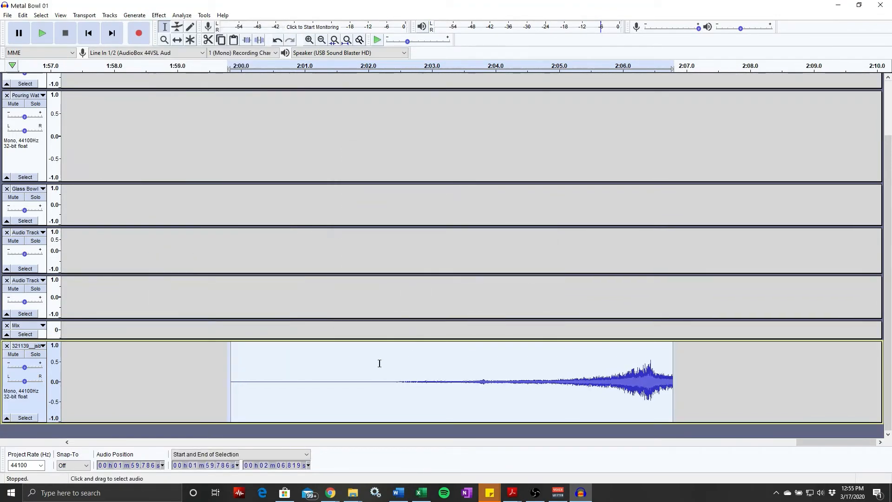
left_click(231, 377)
key("space")
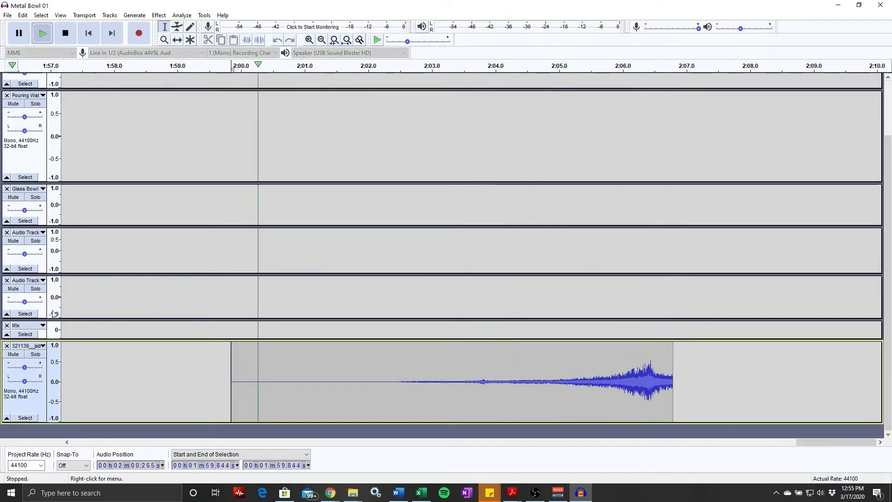
- Undo the last Reverb and select the clip's audio from near the end of the swell back to the clip's start
double_click(484, 383)
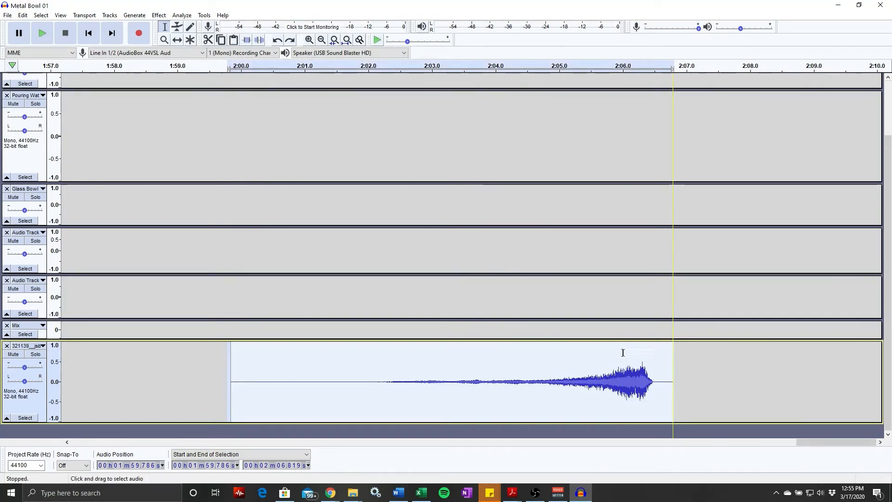
left_click(608, 353)
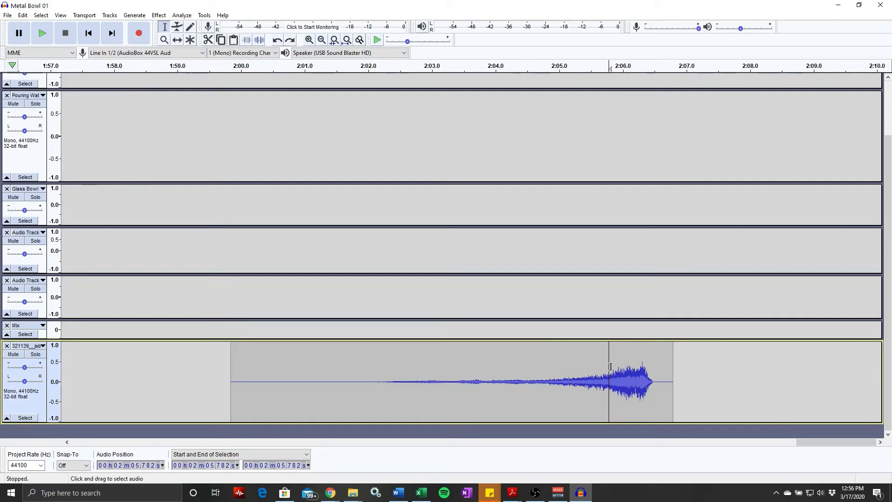
left_click_drag(647, 361, 233, 366)
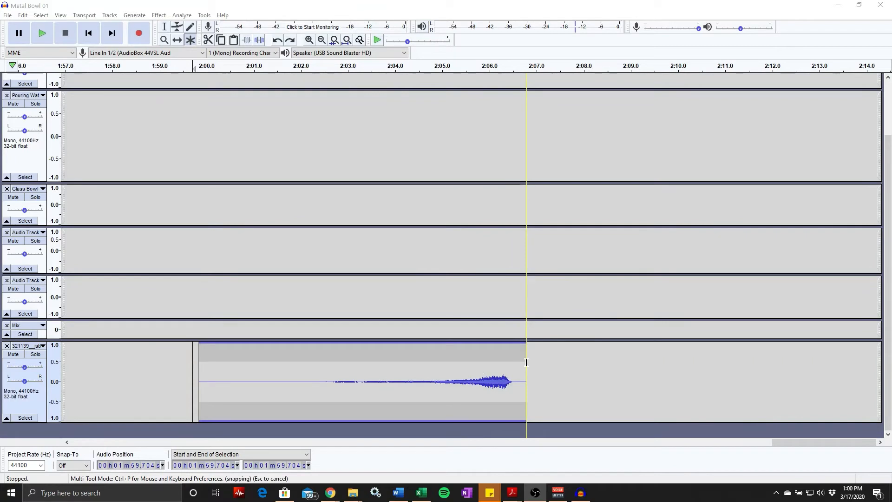
- Place the cursor at the clip's end, at 2:06.793, and generate 10 seconds of silence there
left_click_drag(528, 362, 198, 371)
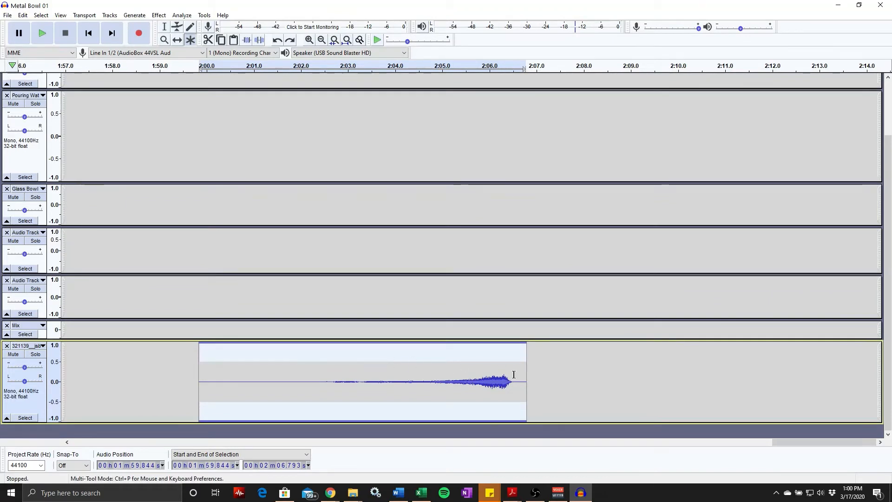
left_click(532, 356)
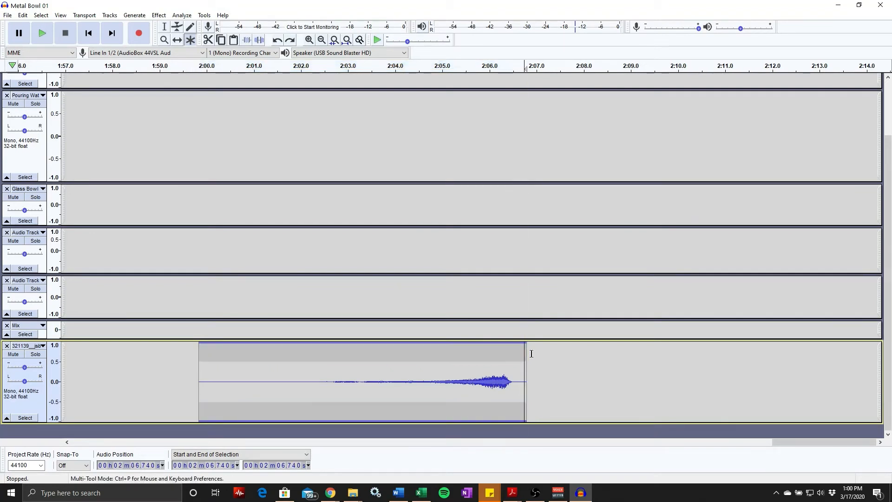
left_click(527, 356)
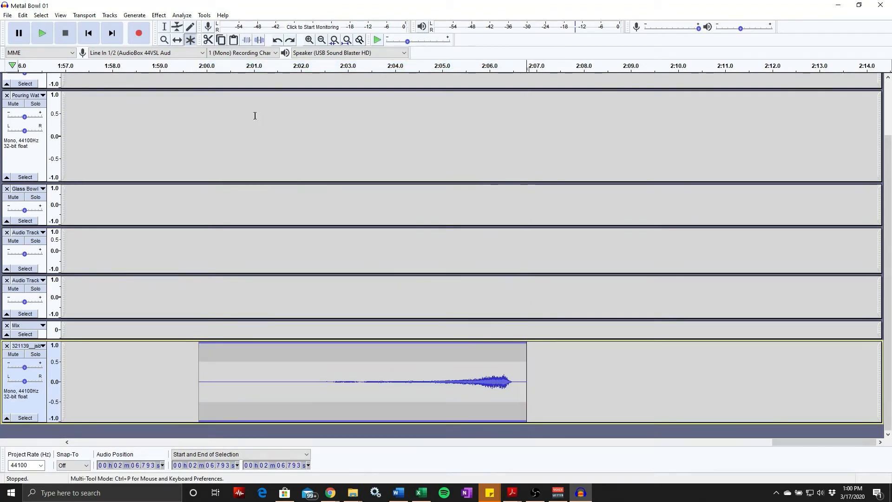
left_click(130, 17)
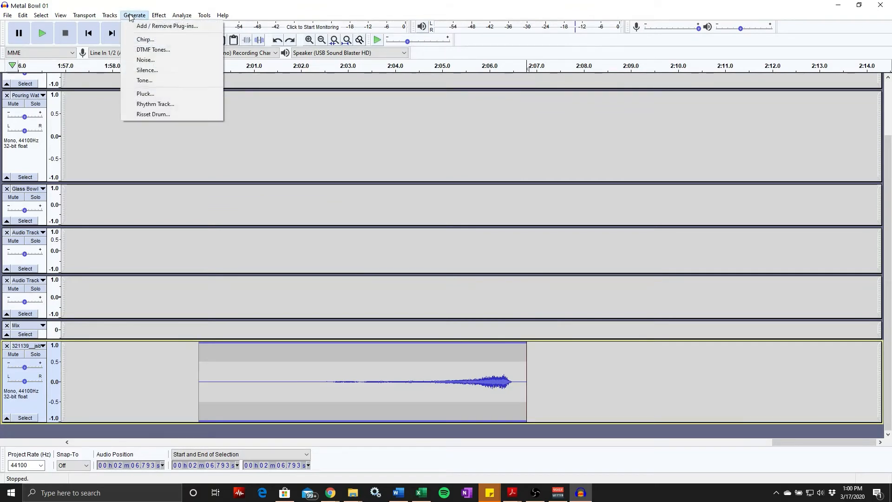
left_click(144, 69)
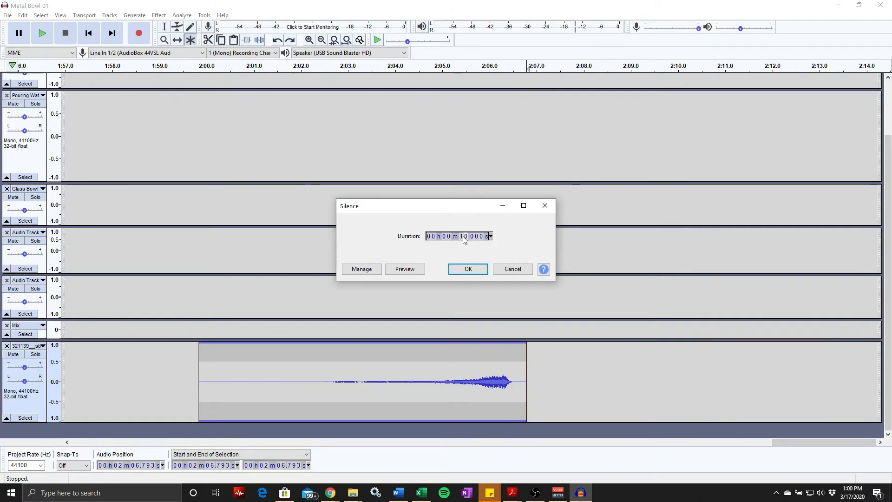
left_click(468, 268)
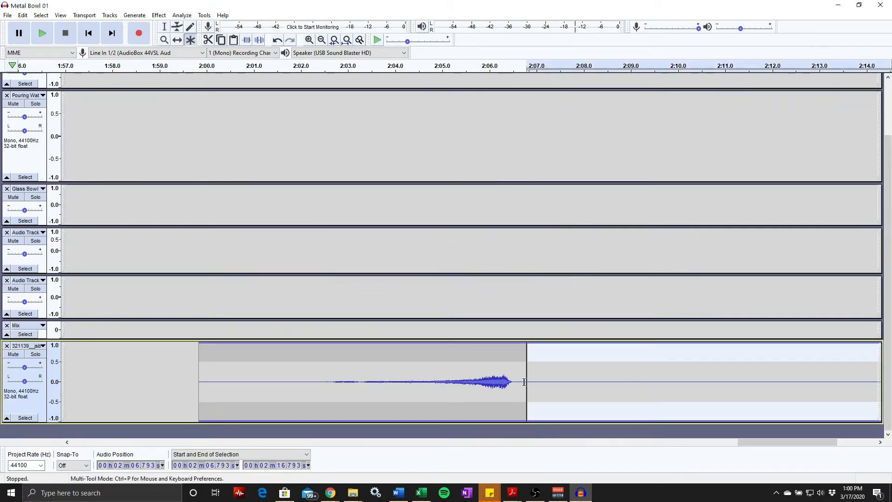
- Cut the reversed audio from 1:59.844 to 2:06.701 and paste it into the silent clip at 1:59.999
left_click_drag(523, 381, 198, 376)
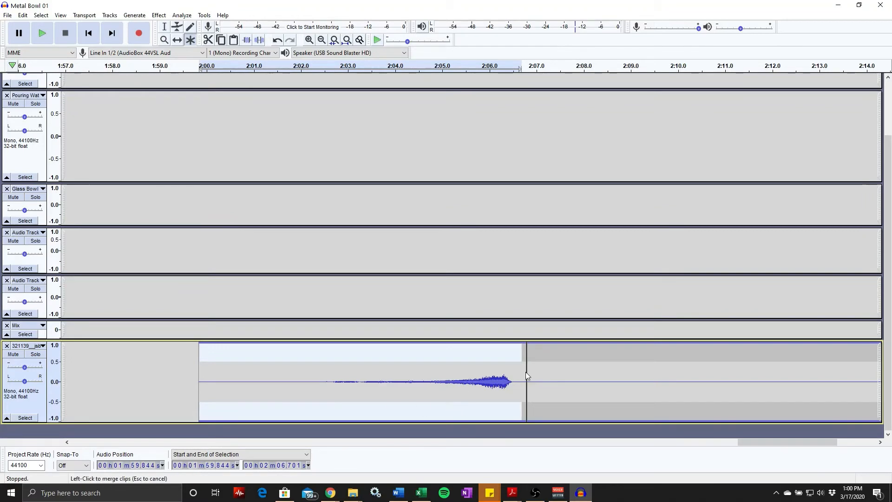
key("Delete")
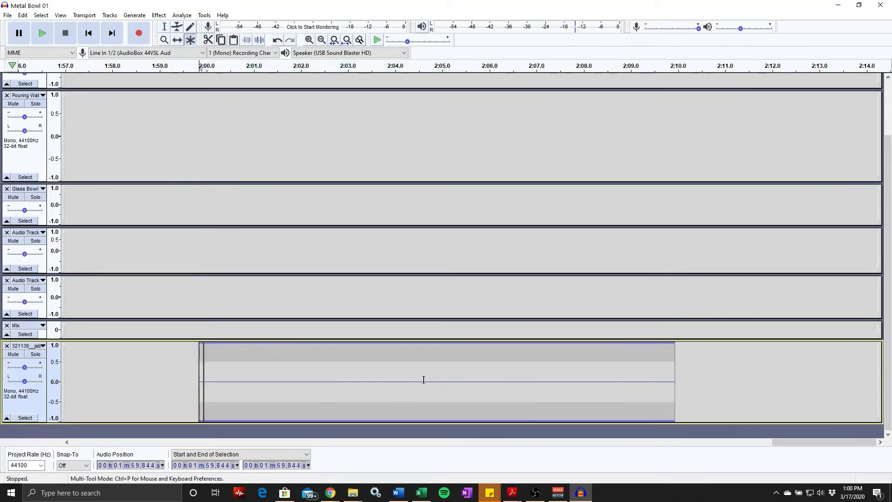
left_click(207, 377)
key("ctrl+v")
left_click(505, 401)
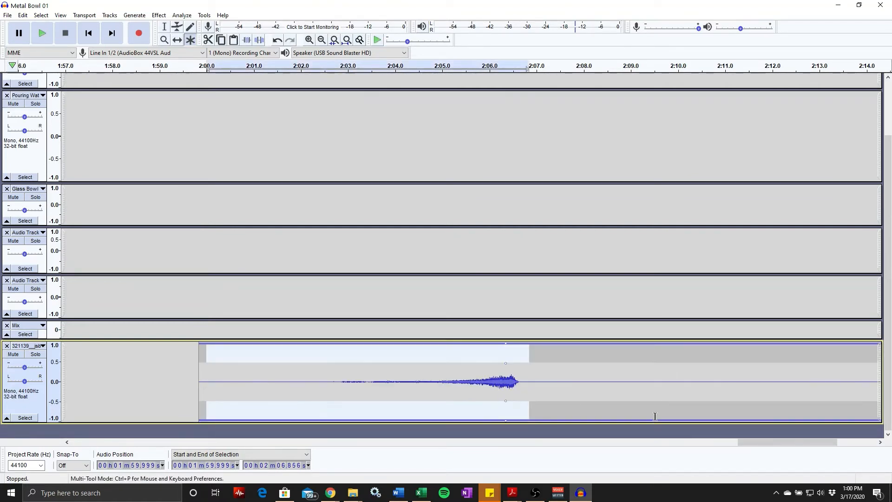
- Select the whole extended clip and apply a previewed wet-only Reverb with room size 100, reverberance 82, wet gain -1 dB and dry gain 6 dB
left_click_drag(785, 442, 807, 426)
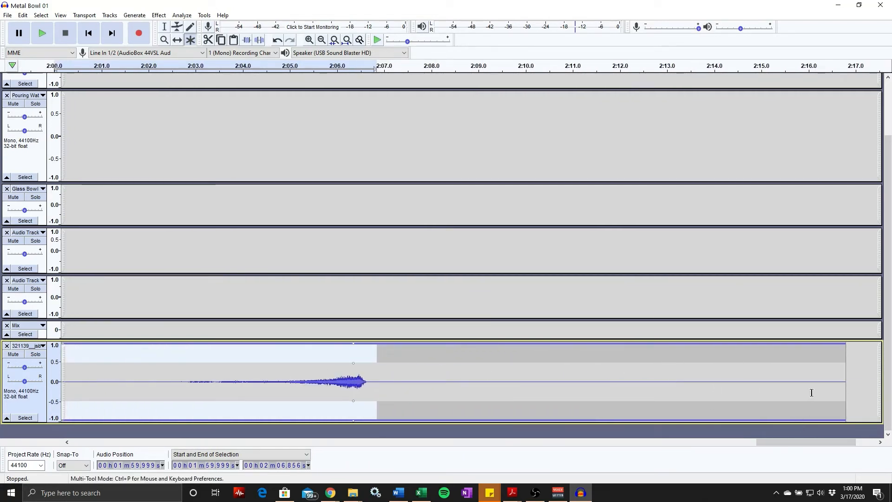
left_click_drag(851, 382, 167, 359)
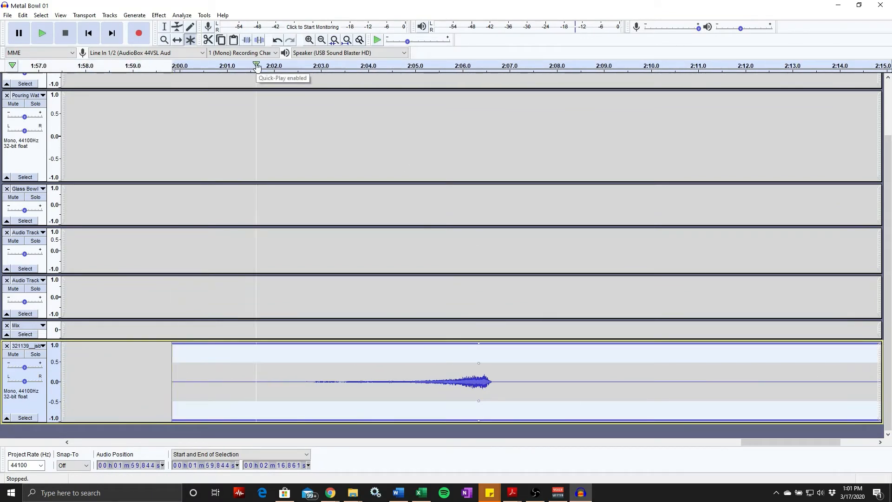
left_click(158, 15)
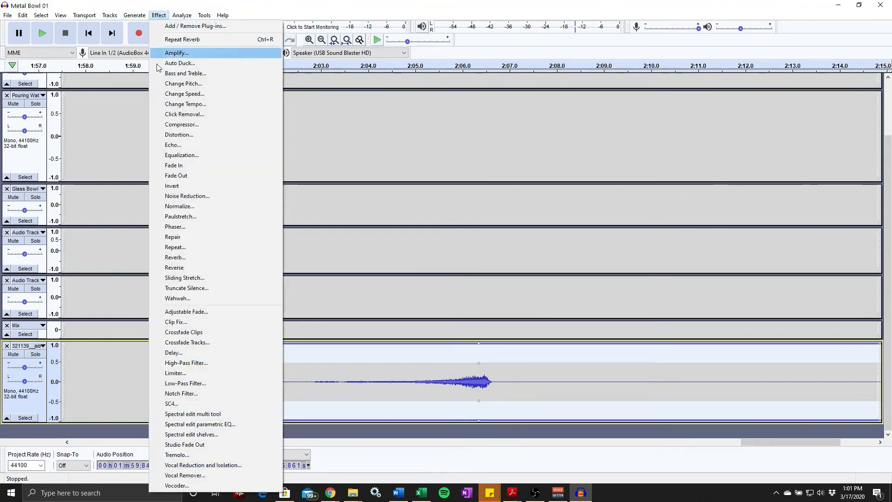
left_click(231, 260)
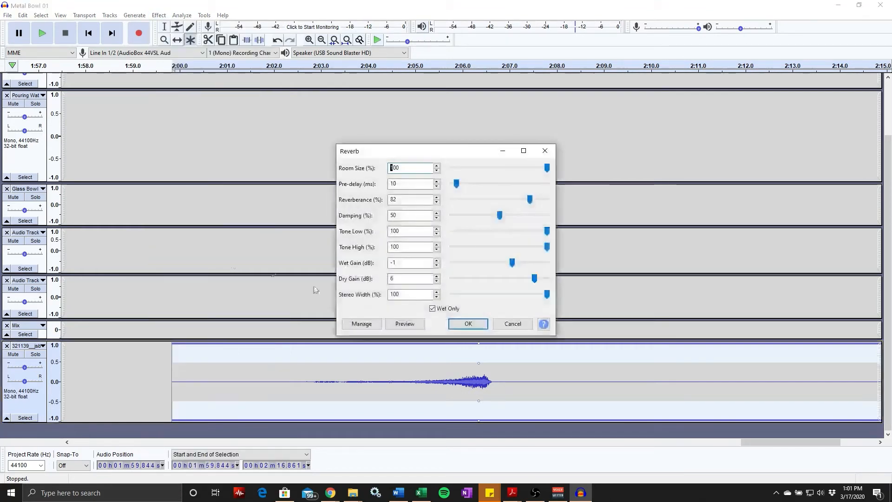
left_click(405, 324)
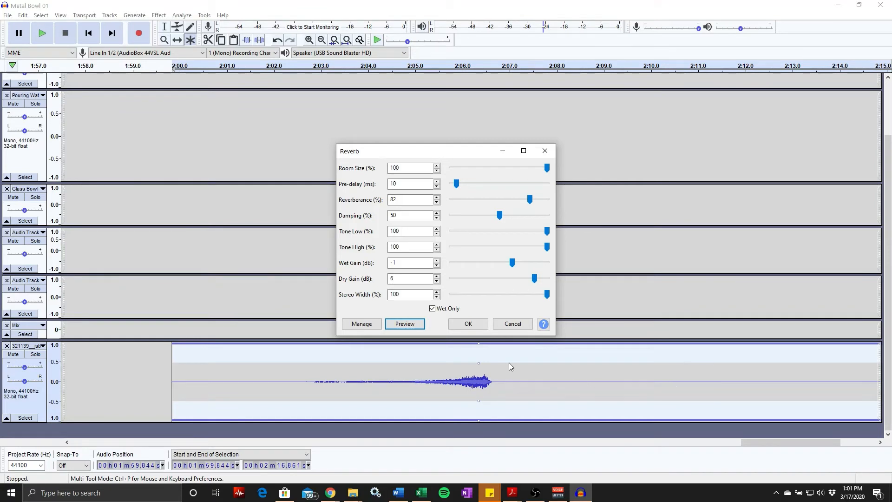
left_click(468, 324)
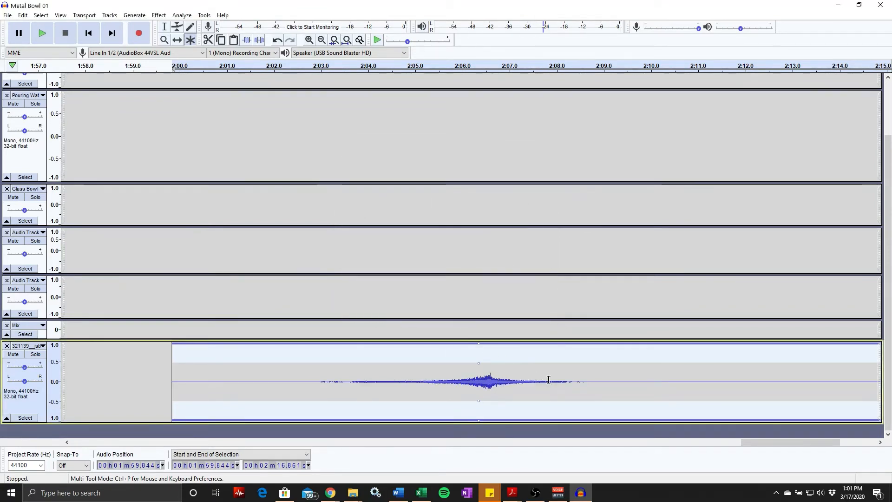
- Play the reverberated clip from about 2:03.0 through its reverb tail, stop playback and place the cursor at about 2:05.3
left_click(322, 380)
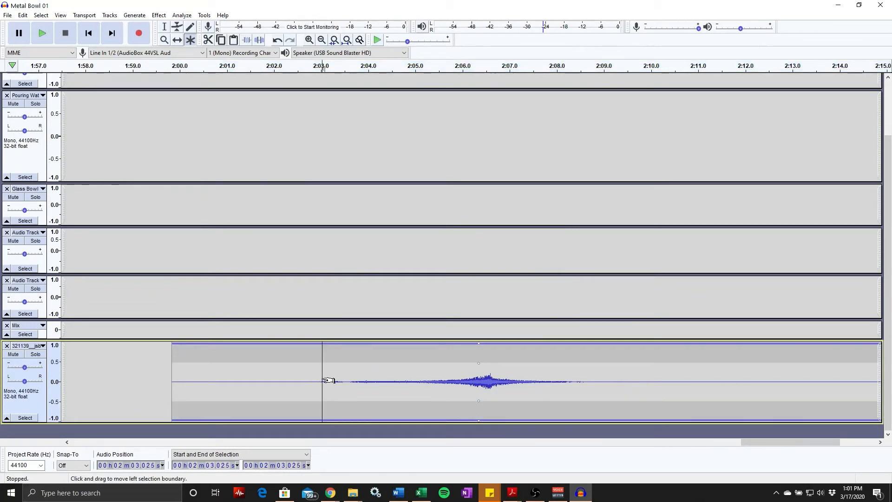
key("space")
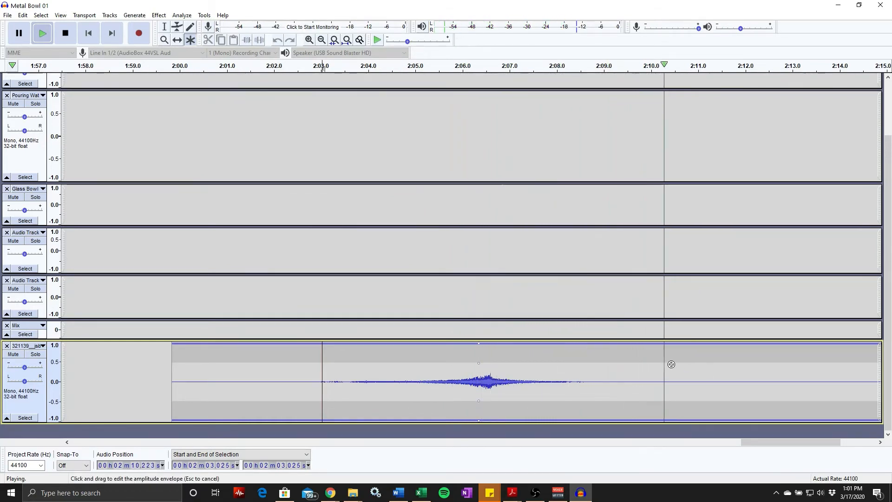
key("space")
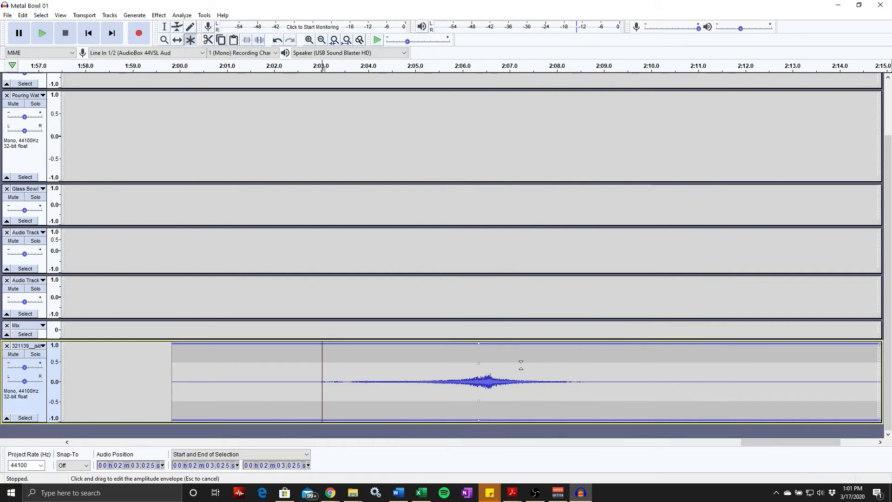
left_click(430, 378)
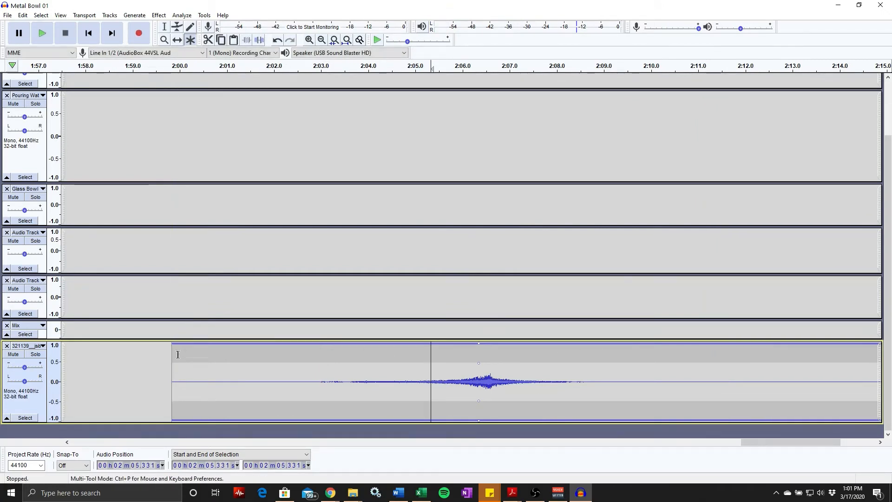
- Select the clip from 1:59.844 to 2:16.831 and normalize it to a -6.0 dB peak with DC offset removed
left_click_drag(172, 367, 748, 373)
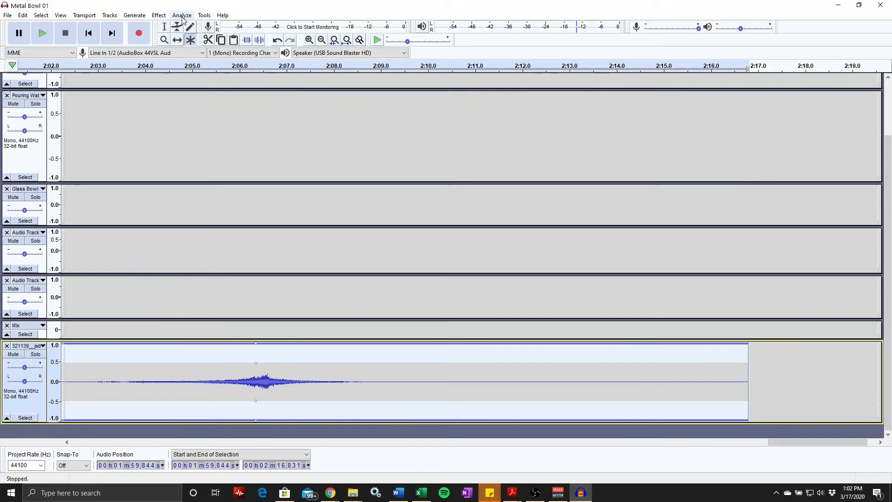
left_click(139, 17)
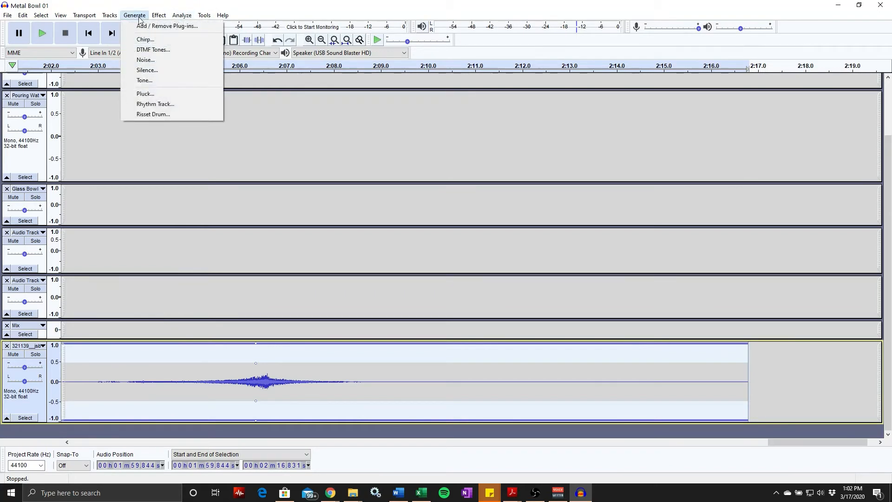
mouse_move(158, 17)
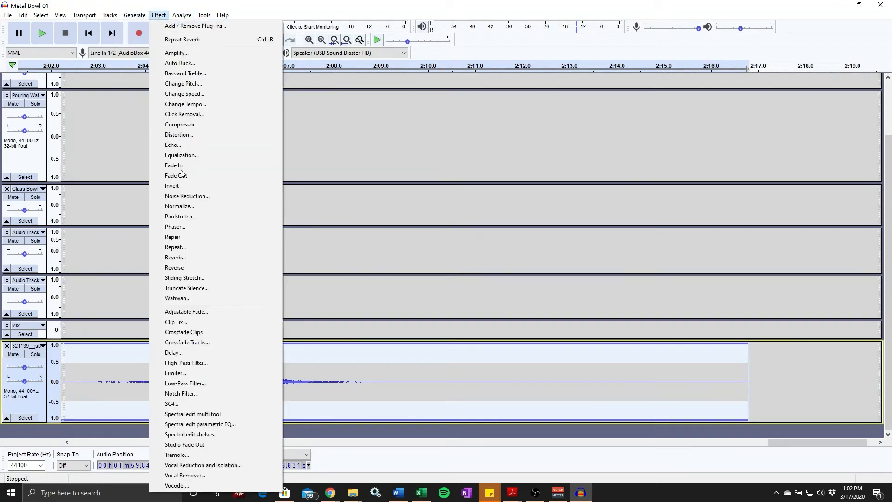
left_click(194, 207)
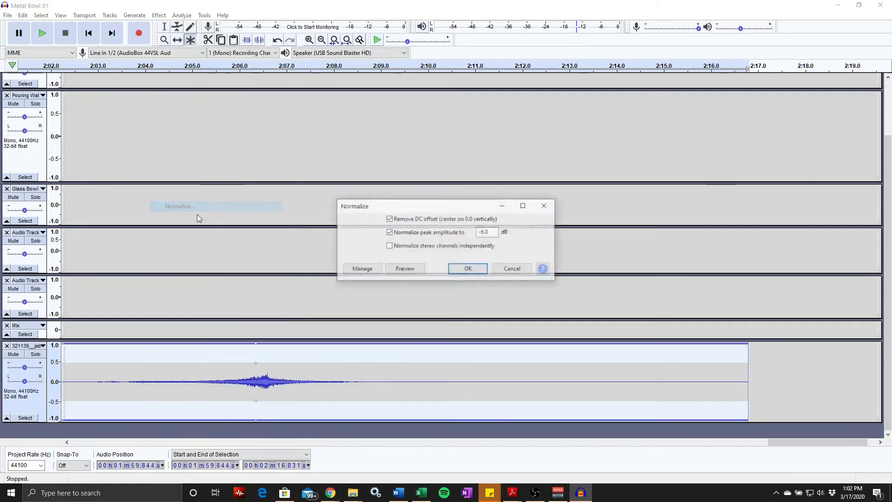
left_click(468, 271)
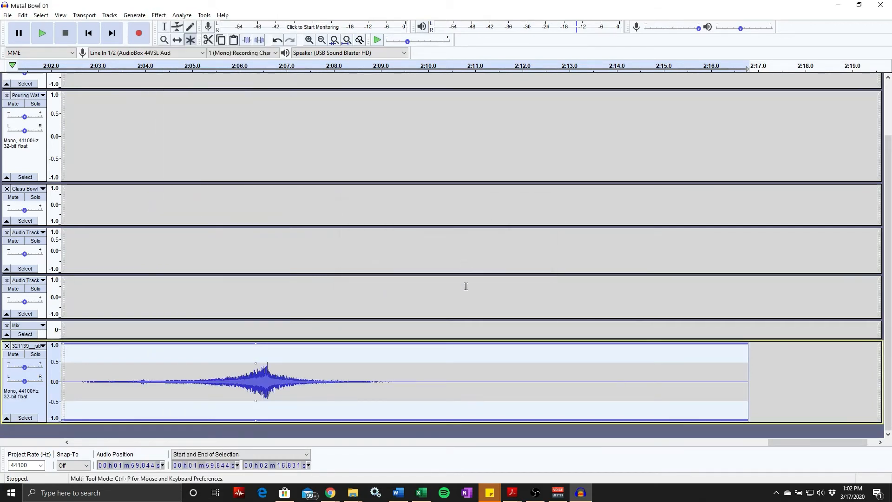
- Listen to the reverb tail from 2:08.800 and delete the clip's silent end from 2:10.958 onward
left_click(357, 382)
key("space")
key("space")
left_click(371, 385)
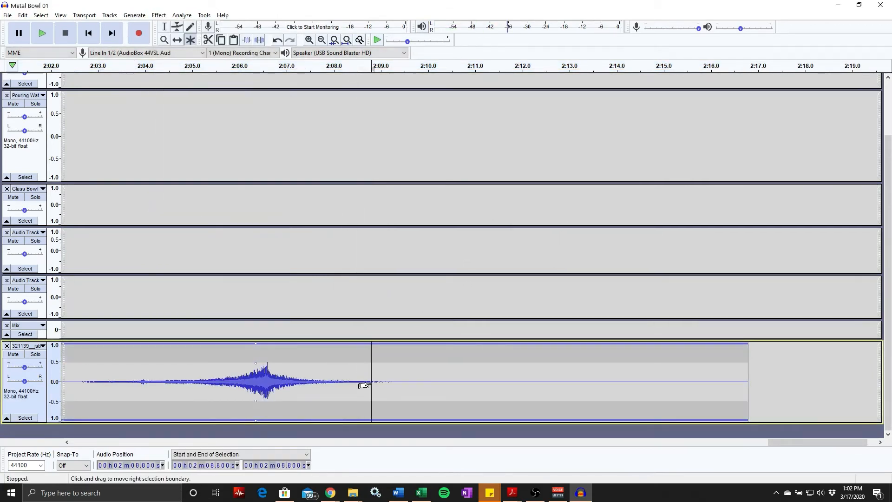
key("space")
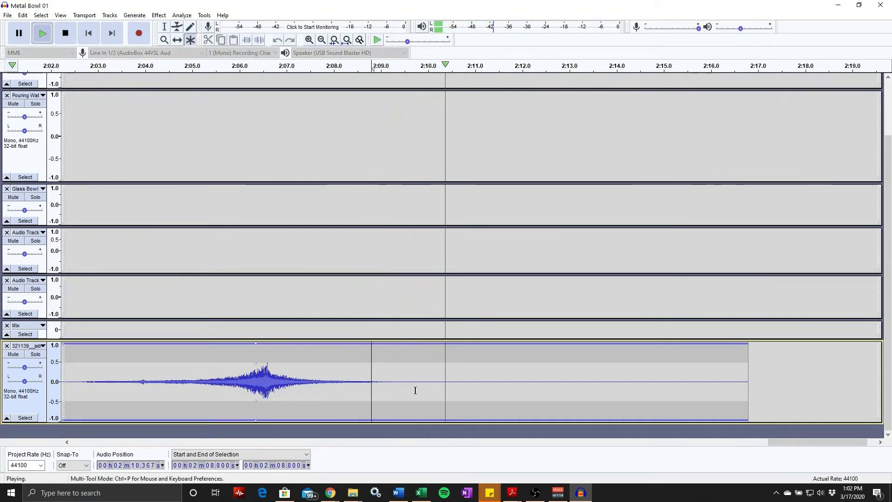
key("space")
left_click_drag(474, 385, 749, 370)
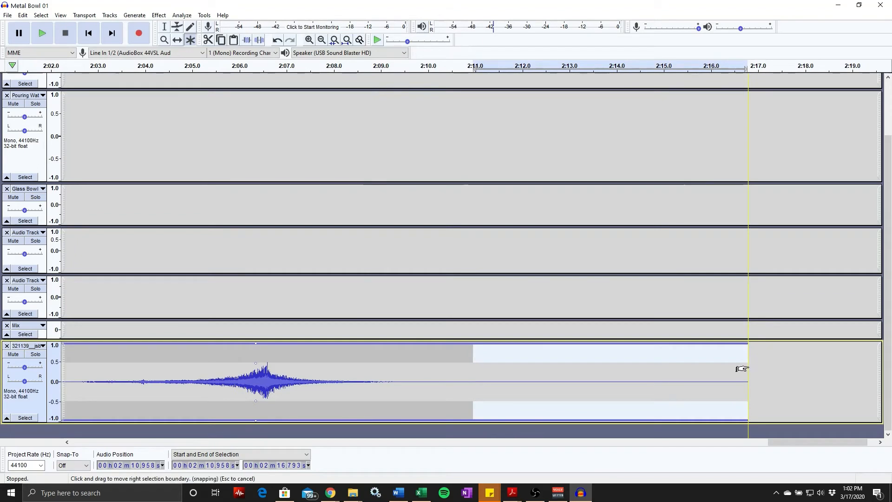
key("Delete")
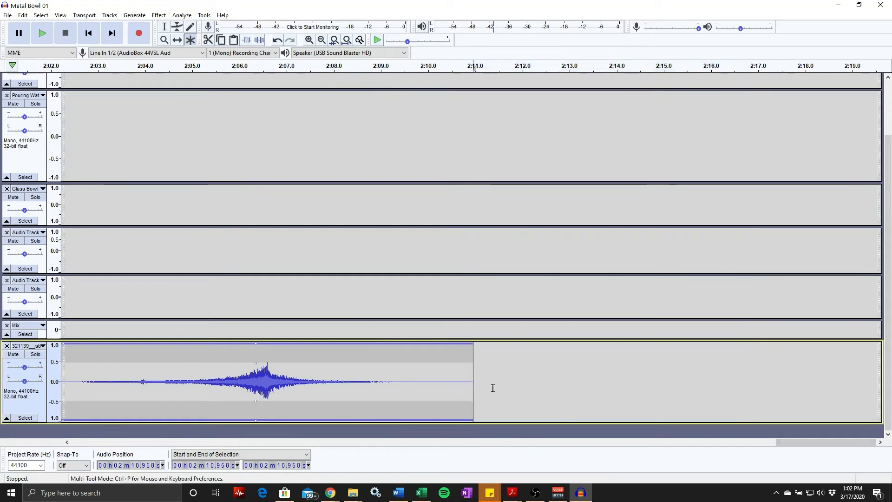
- Select the clip's ending from 2:09.992 to 2:11.066, play it and apply a Fade Out
left_click_drag(478, 386, 427, 371)
key("space")
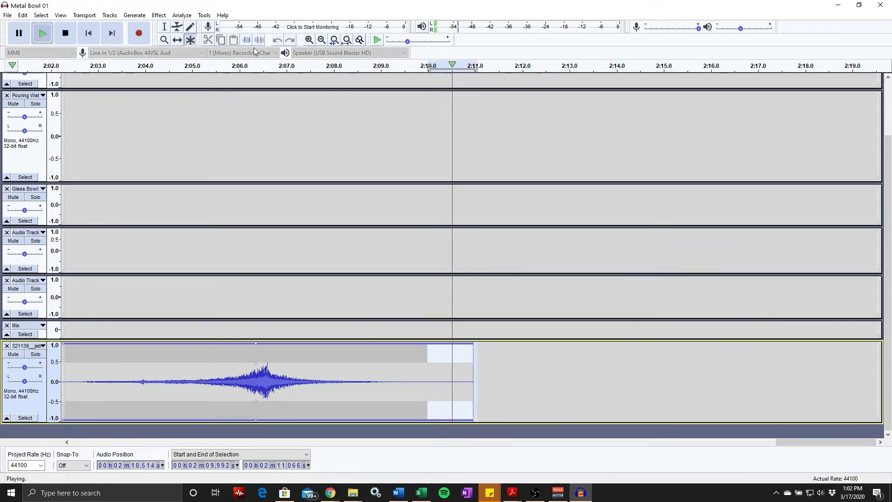
left_click(159, 15)
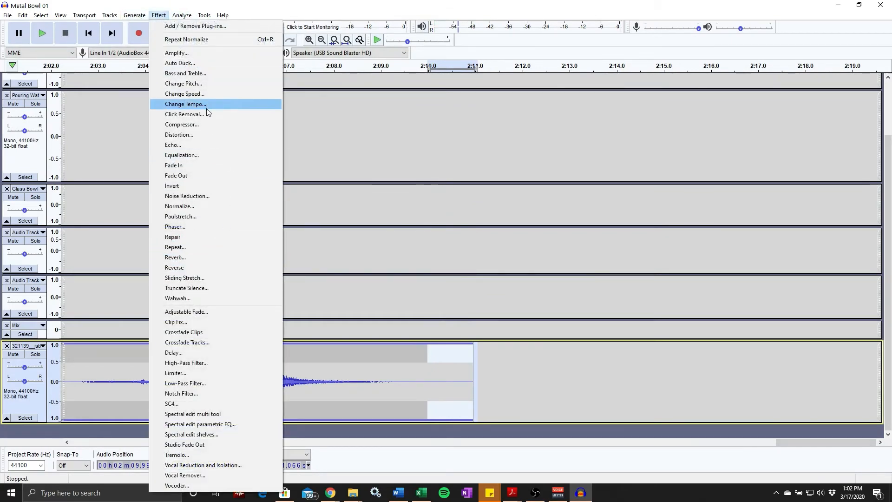
left_click(224, 175)
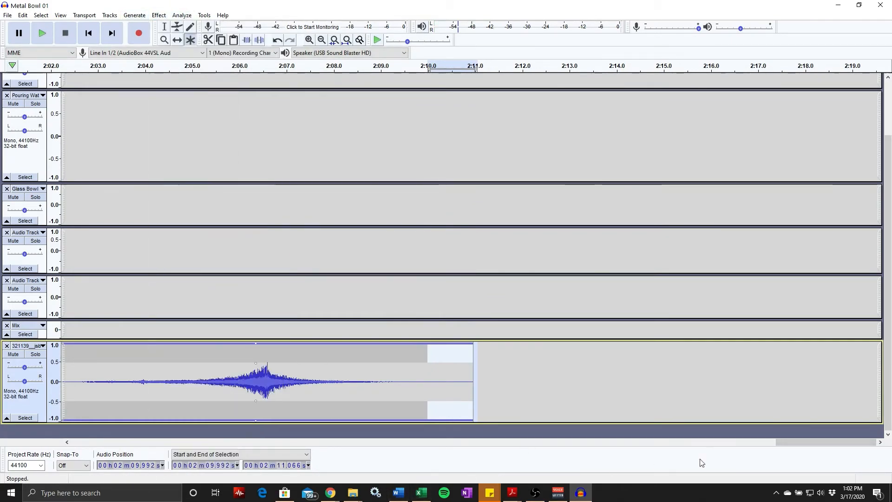
- Play the processed glass-breaking clip from 1:59.674 through its peak and stop playback
left_click_drag(787, 443, 743, 442)
left_click(462, 383)
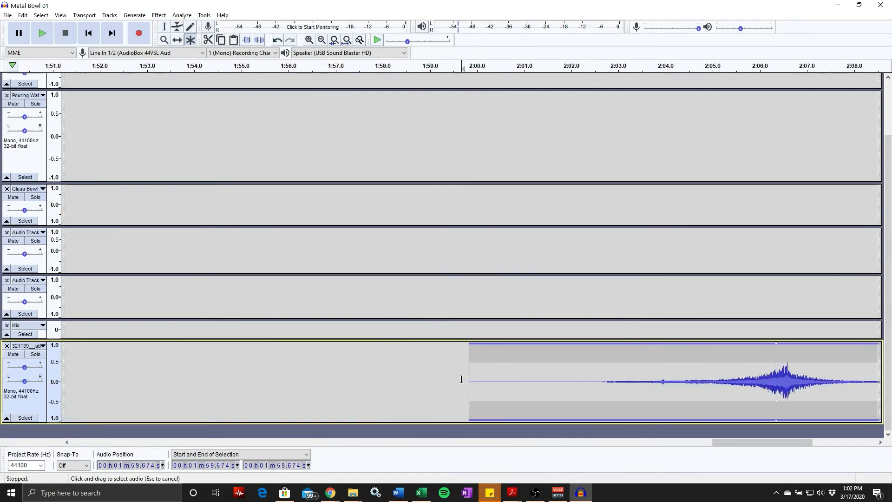
key("space")
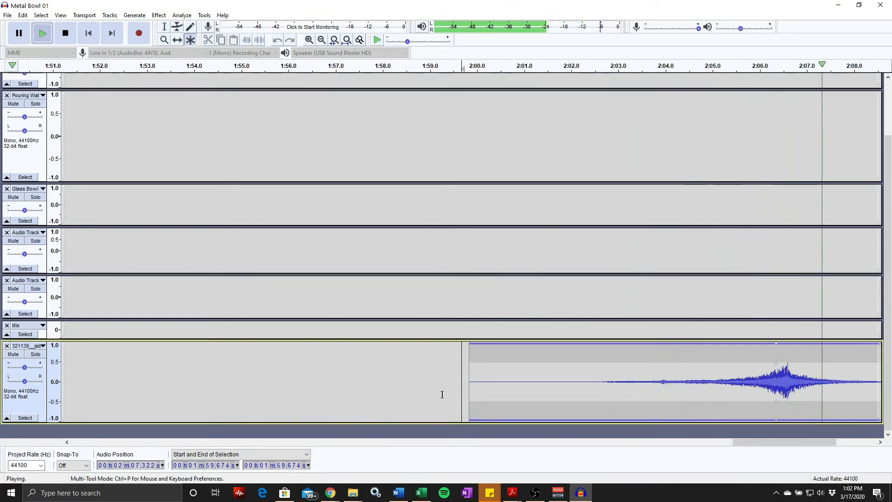
key("space")
left_click_drag(786, 443, 811, 430)
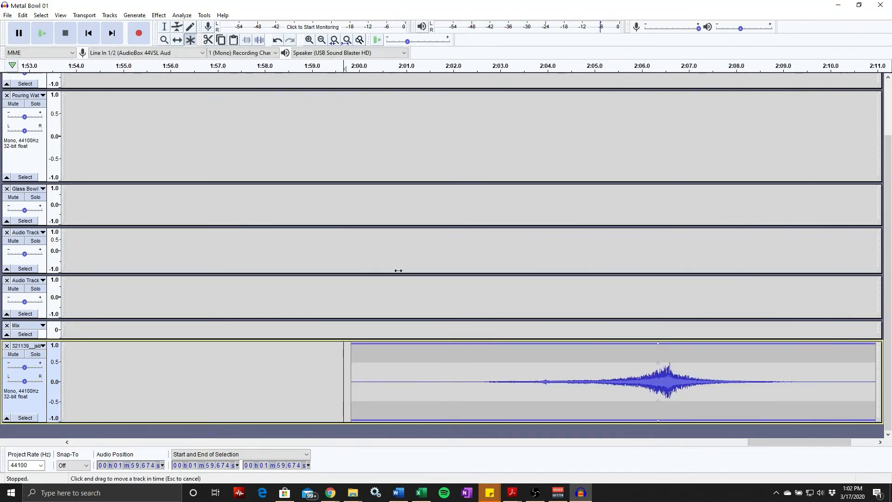
- Shift the processed glass-breaking clip earlier in its track so it starts at about 0:54
scroll(399, 270, "down", 3)
scroll(399, 270, "down", 2)
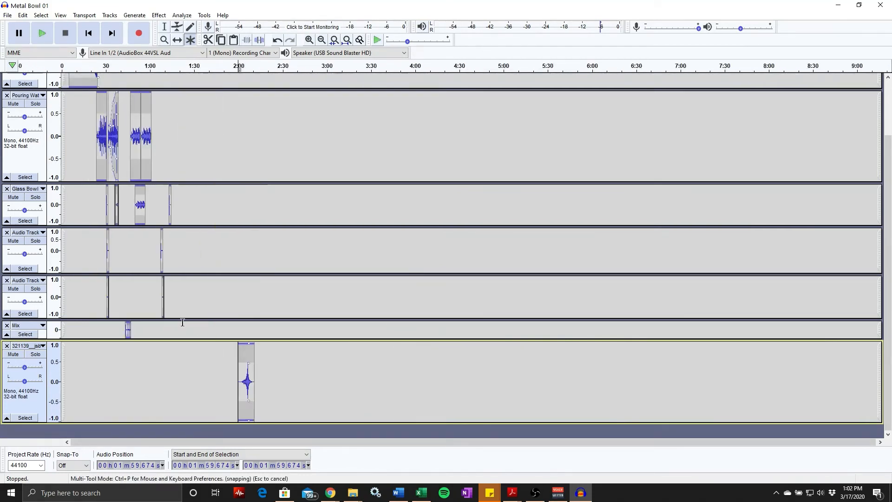
scroll(182, 322, "up", 1)
left_click_drag(544, 442, 375, 431)
left_click(177, 40)
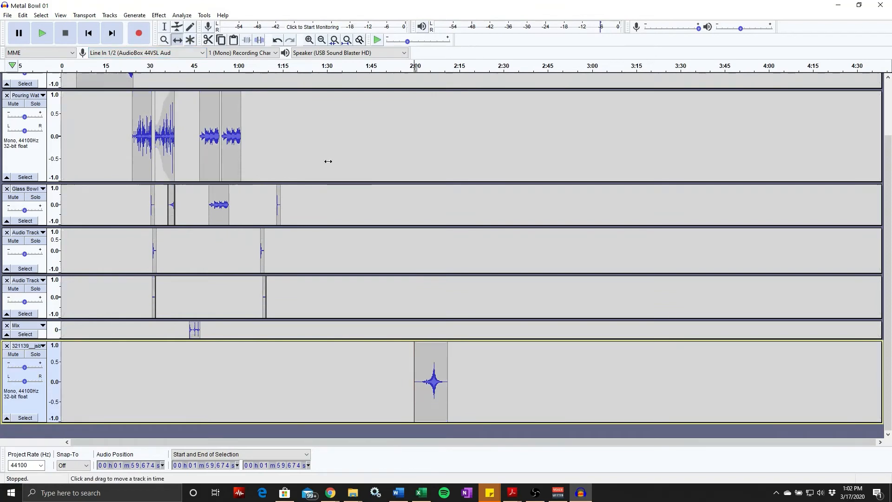
left_click_drag(429, 350, 237, 359)
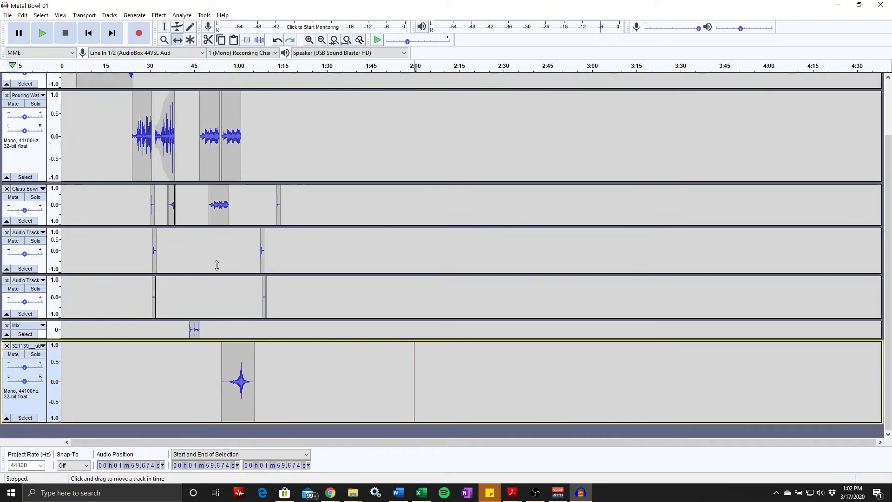
- Play the mix from about 0:49, try shifting the glass-breaking clip to start at about 0:56, and listen again
left_click(206, 66)
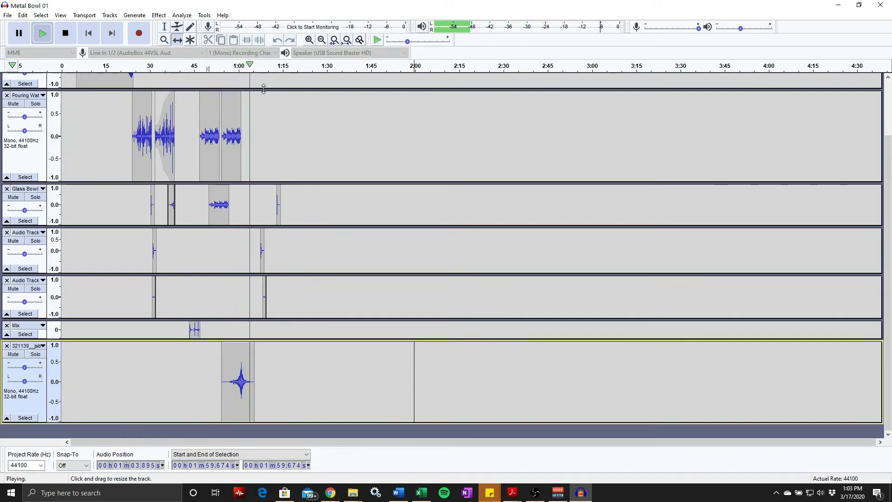
key("space")
left_click_drag(240, 349, 247, 349)
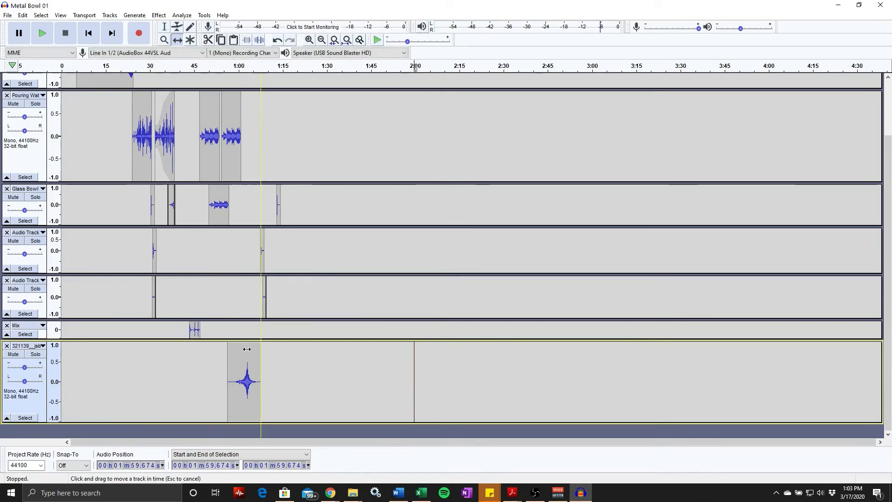
left_click(228, 68)
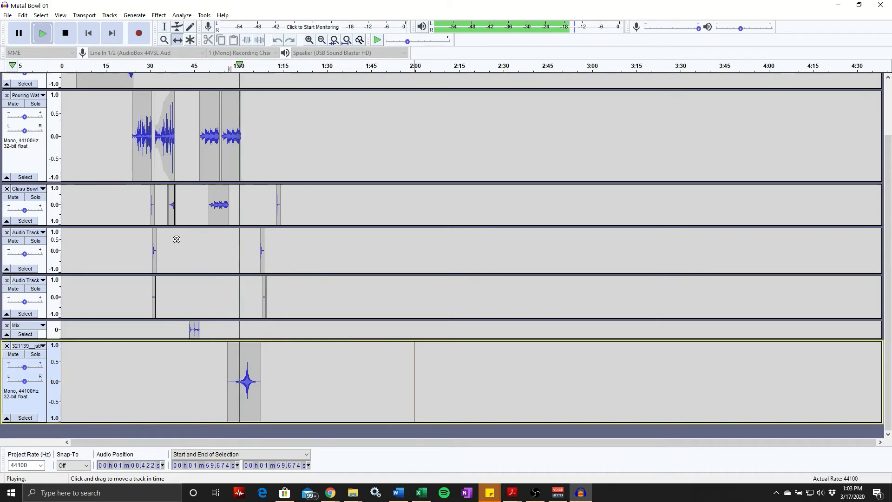
key("space")
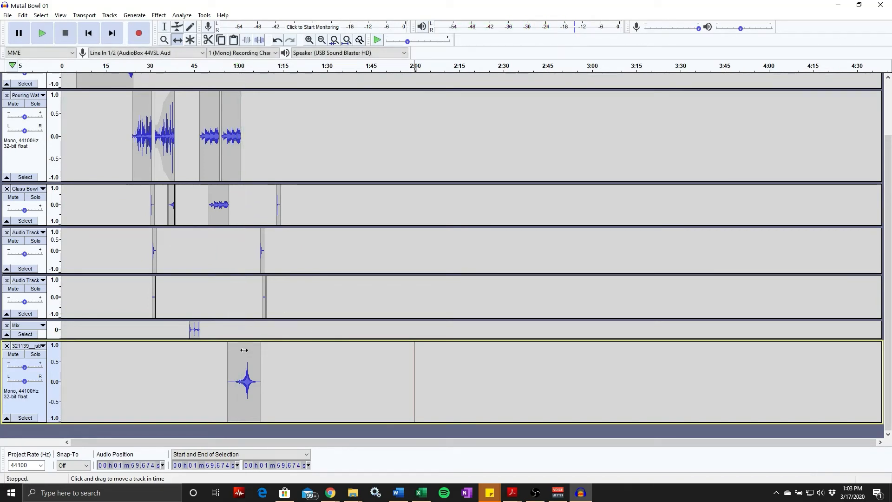
- Shift the glass-breaking clip slightly earlier to start at about 0:55 and play the mix from there
left_click_drag(244, 351, 240, 351)
left_click(223, 67)
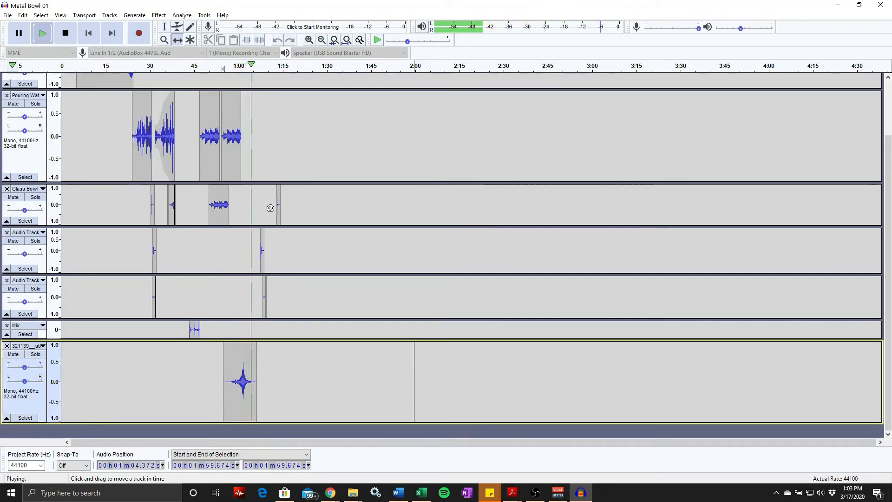
key("space")
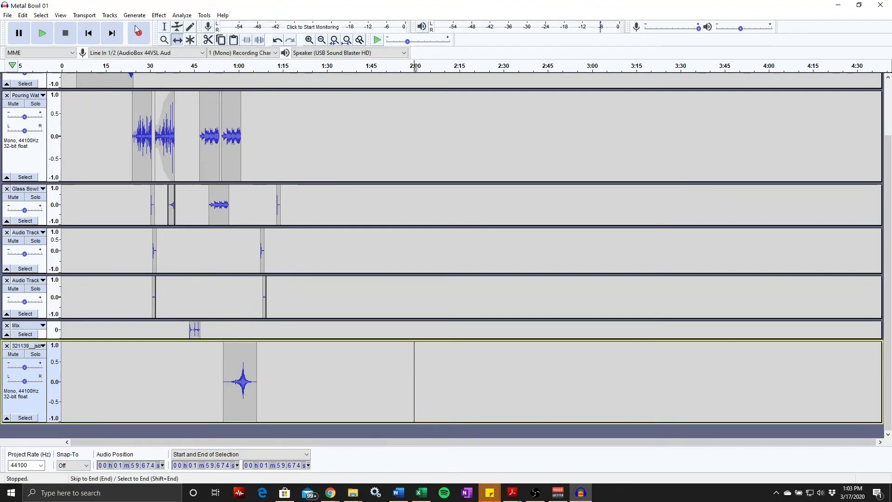
- Play the Mix track's clip from 0:43.480, copy the clip and paste it into the same track at 1:06.199
left_click(163, 29)
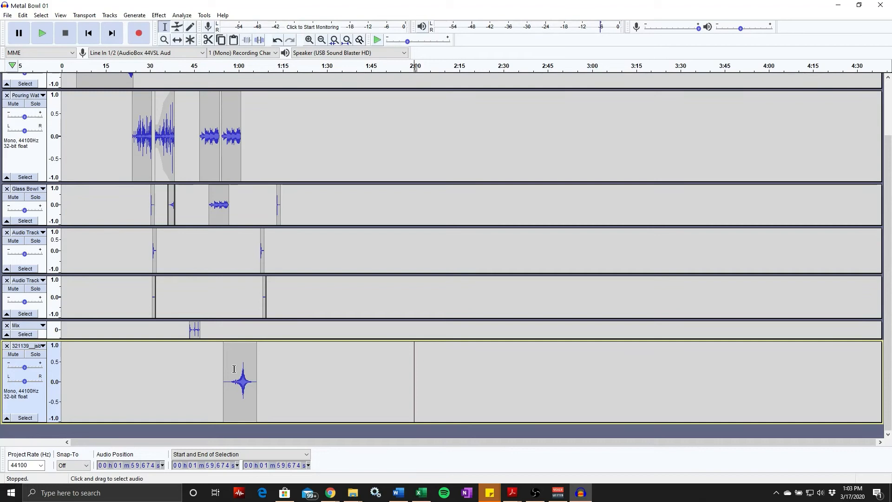
double_click(191, 329)
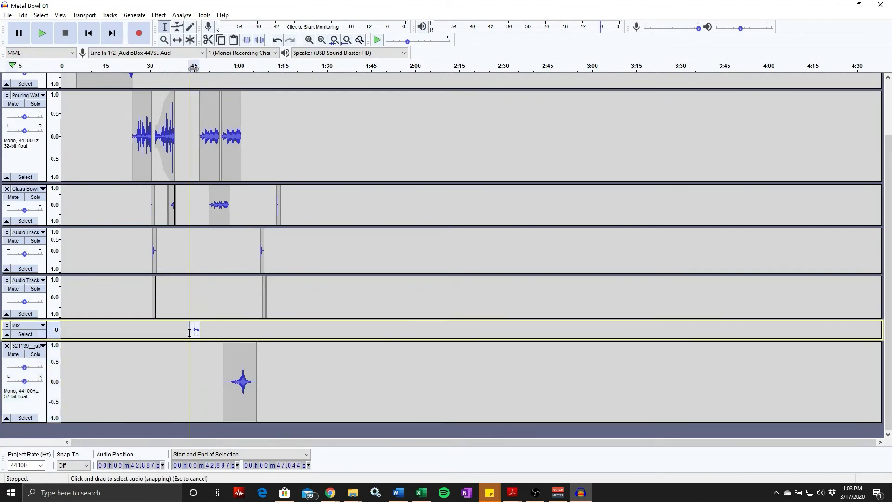
left_click(190, 330)
key("space")
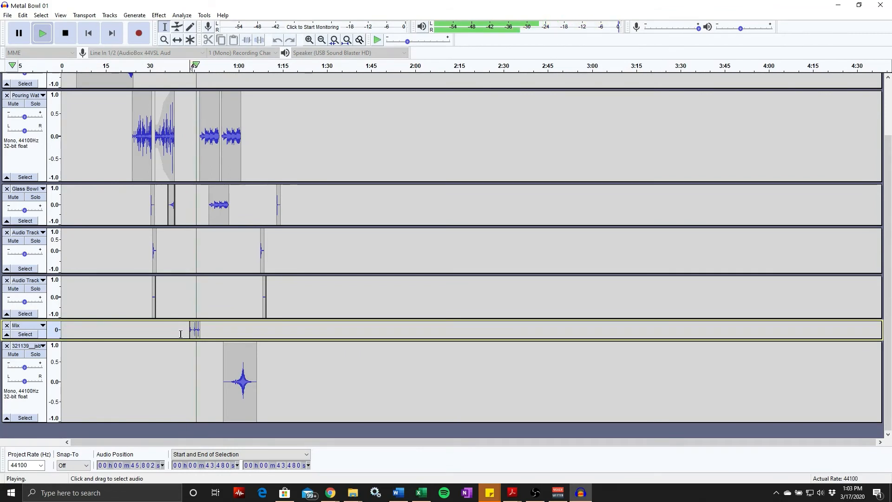
key("space")
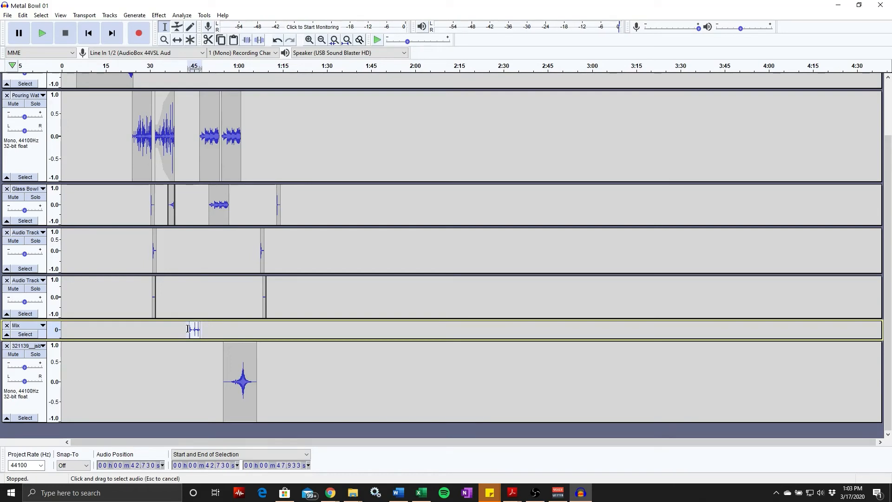
left_click(257, 333)
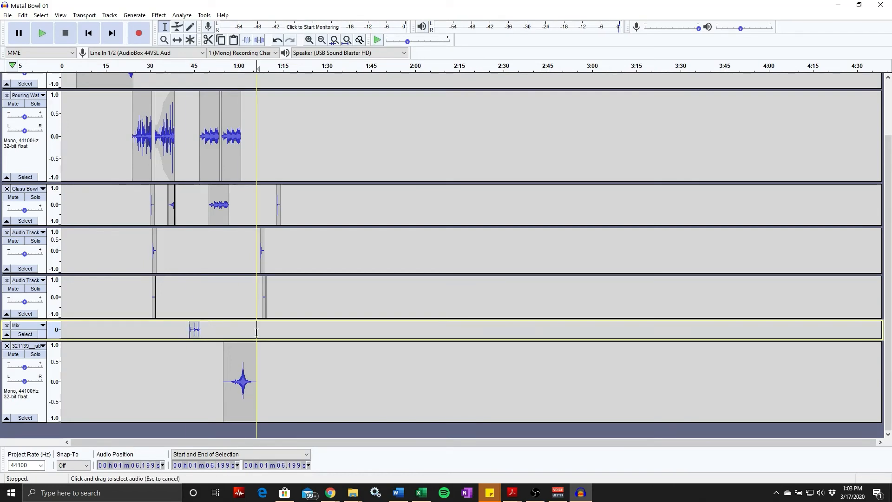
key("ctrl+v")
key("space")
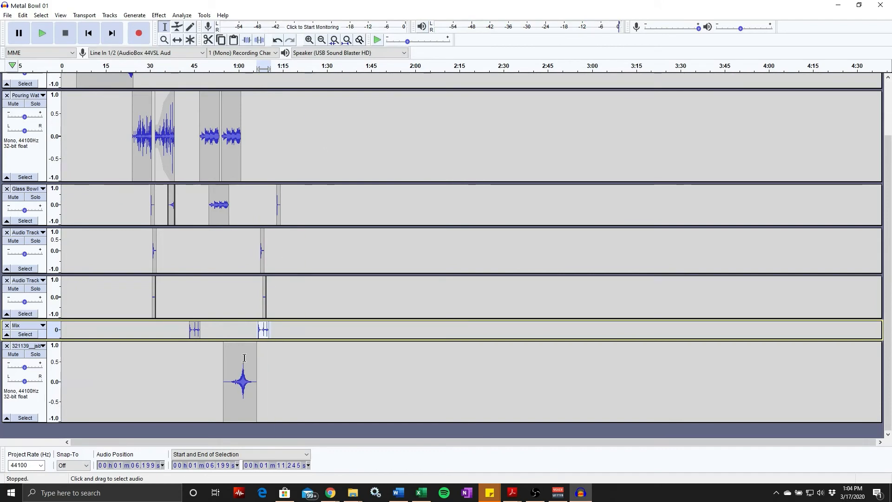
- Shift the pasted Mix clip earlier so its selection starts at 1:03.617, and play from about 1:01
scroll(261, 338, "up", 3)
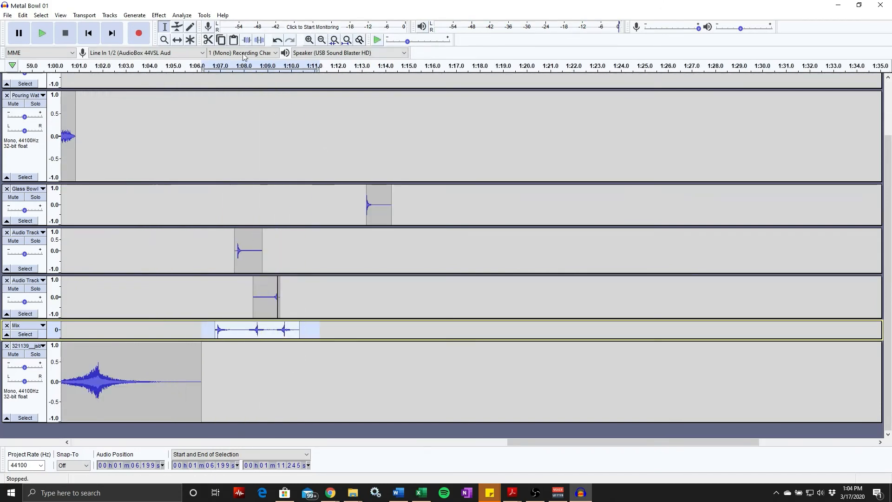
left_click(179, 28)
left_click(177, 39)
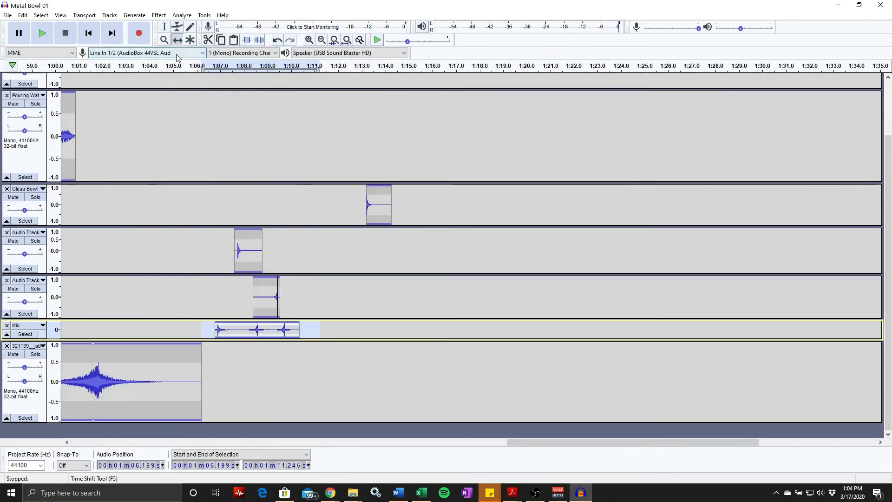
left_click_drag(256, 330, 198, 327)
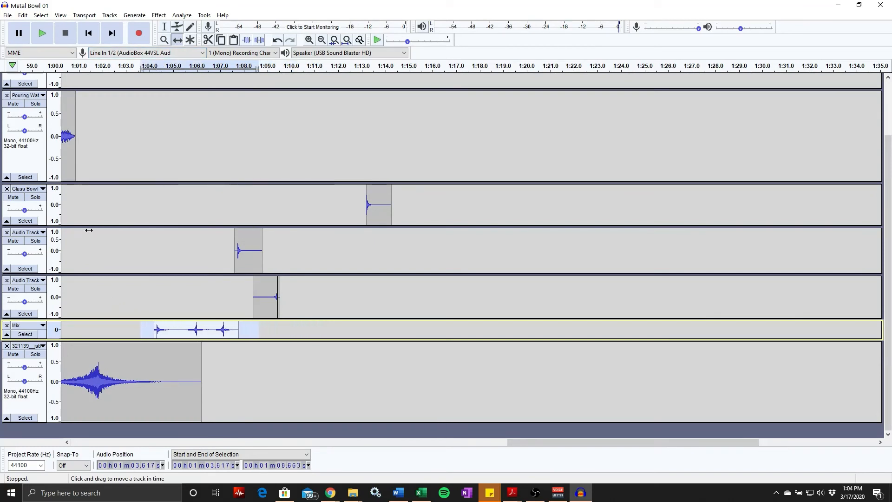
left_click(79, 69)
- Slow the pasted Mix clip with Change Speed at a previewed multiplier of 0.270 (-73%)
left_click(138, 16)
mouse_move(158, 16)
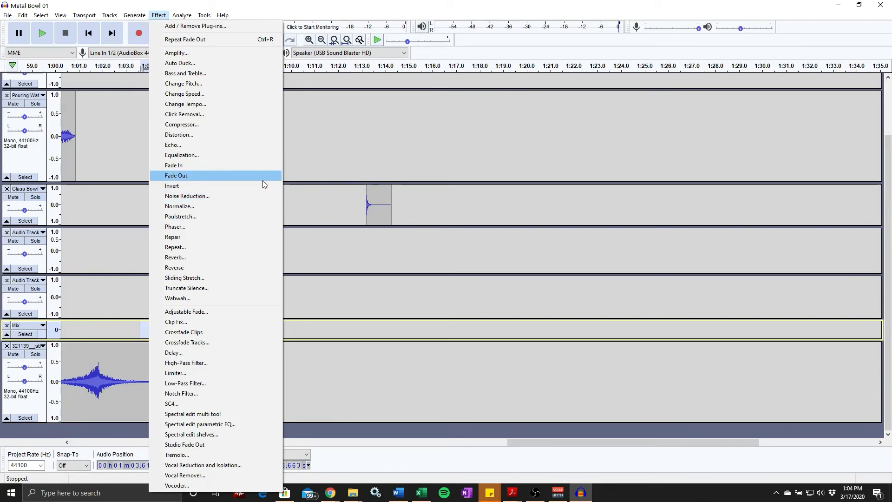
left_click(226, 94)
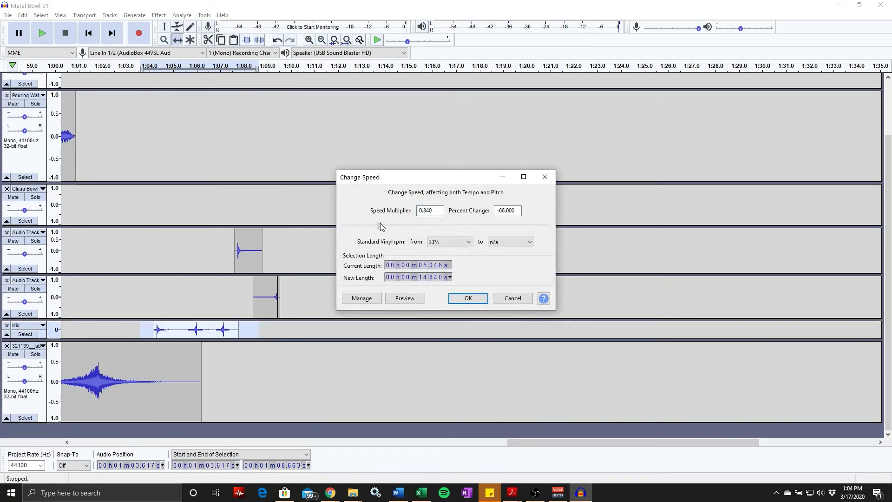
left_click(406, 300)
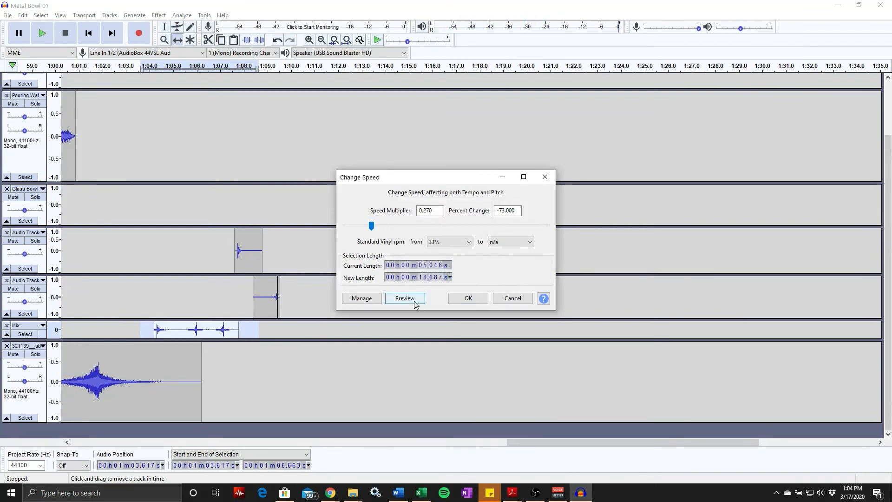
left_click(468, 299)
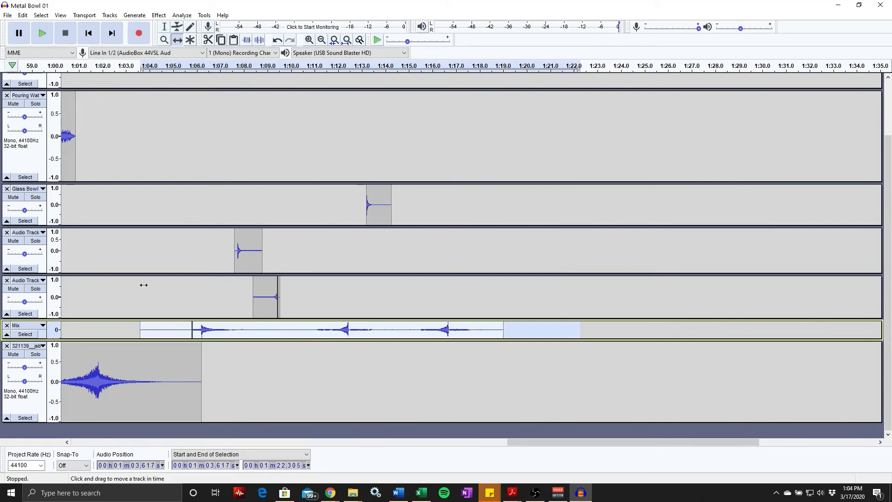
- Play the composition from about 1:04 through the slowed Mix clip and stop playback
left_click(98, 287)
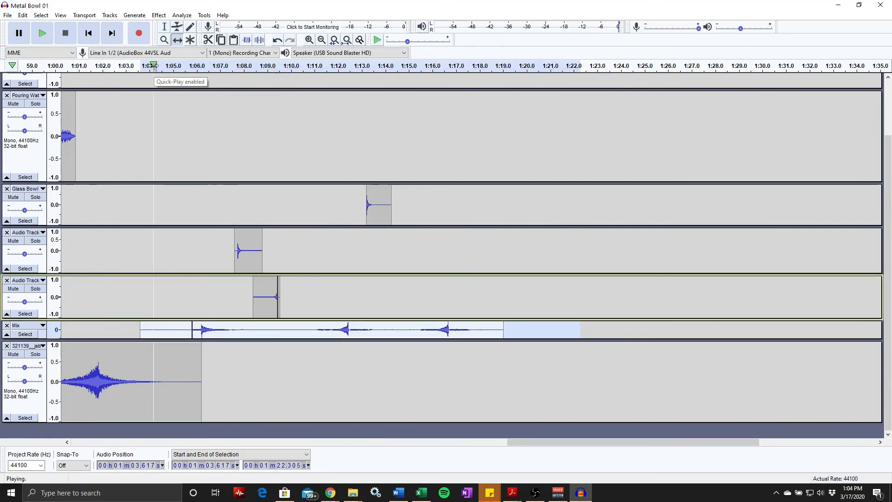
left_click(158, 69)
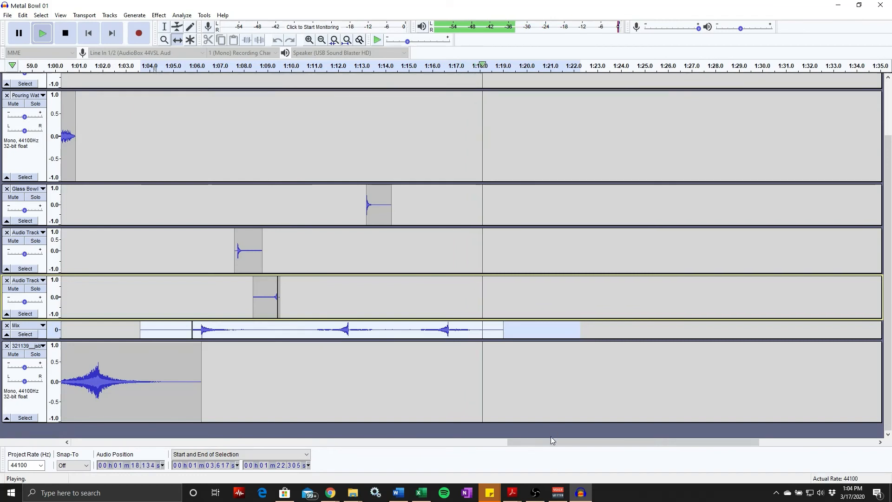
key("space")
left_click_drag(549, 440, 485, 435)
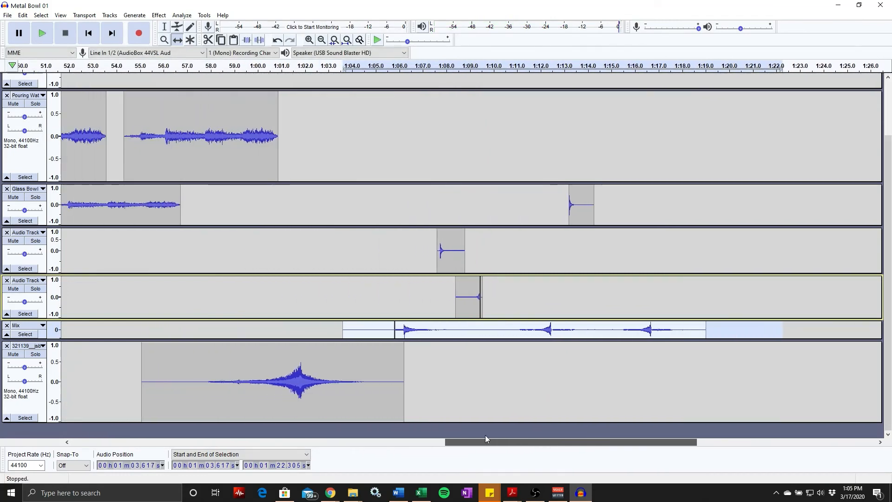
- Shift the slowed Mix clip earlier so its selection starts at 1:01.311, checking the timing by playback from about 0:54 and 1:00
left_click(125, 67)
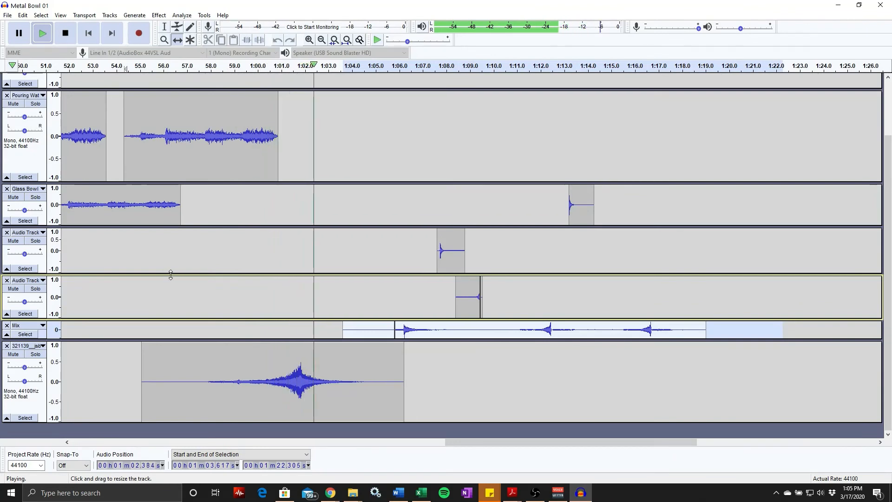
key("space")
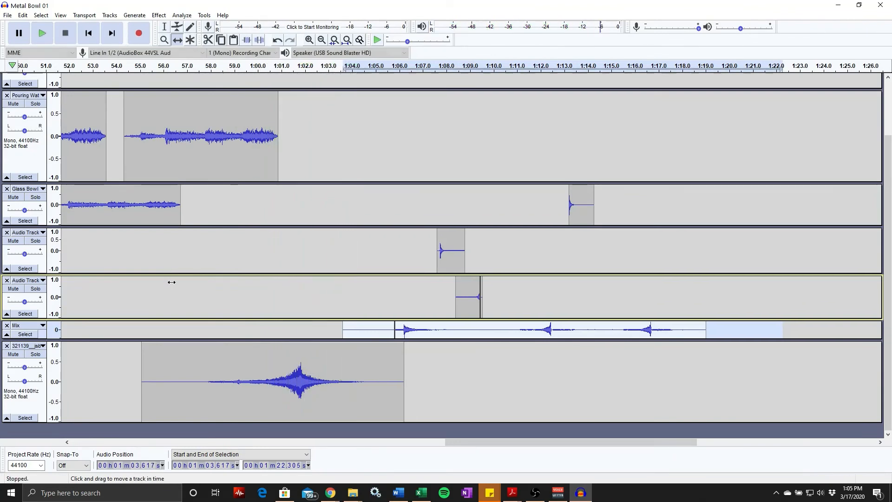
left_click_drag(487, 328, 433, 329)
left_click(251, 69)
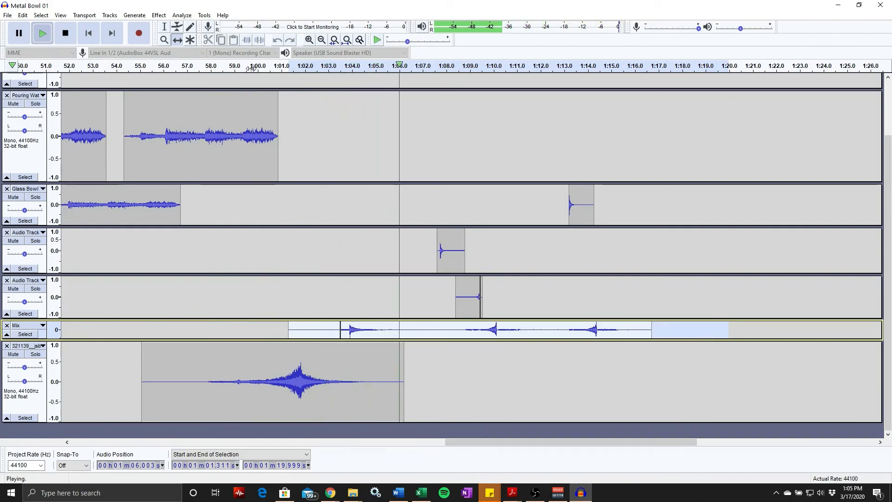
key("space")
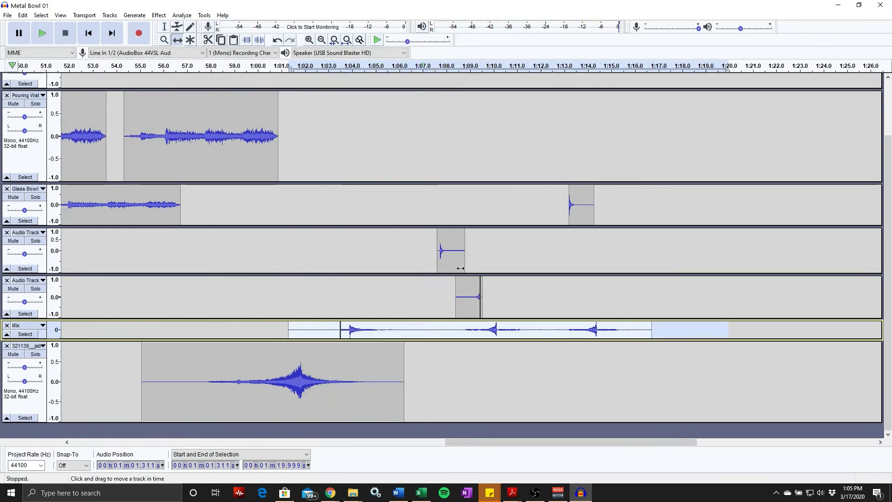
- Move the short clips in both Audio Tracks and Glass Bowl earlier to start at about 1:05.8, 1:07.0 and 1:07.1, then play from about 1:02
left_click_drag(450, 247, 407, 246)
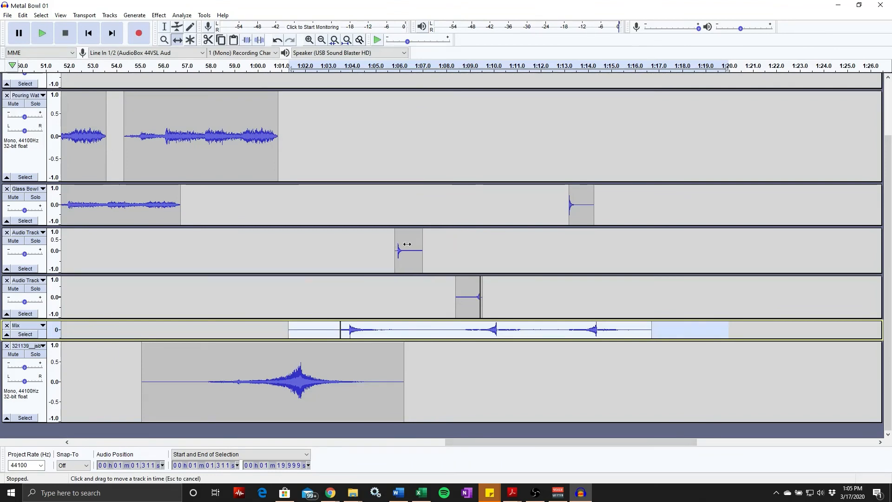
left_click_drag(451, 289, 422, 289)
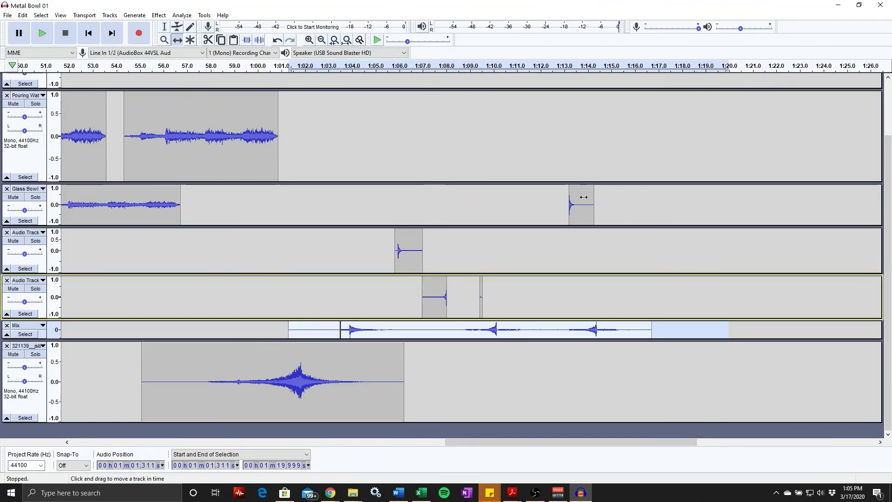
left_click_drag(585, 204, 442, 221)
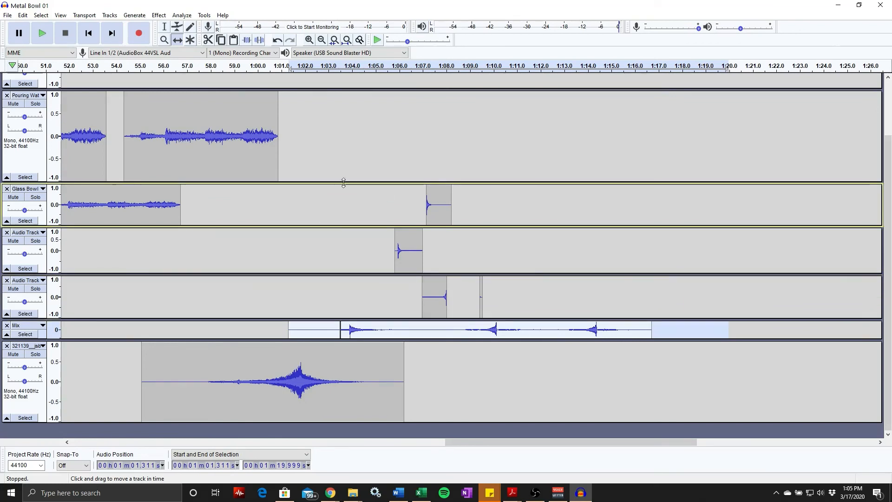
left_click(305, 67)
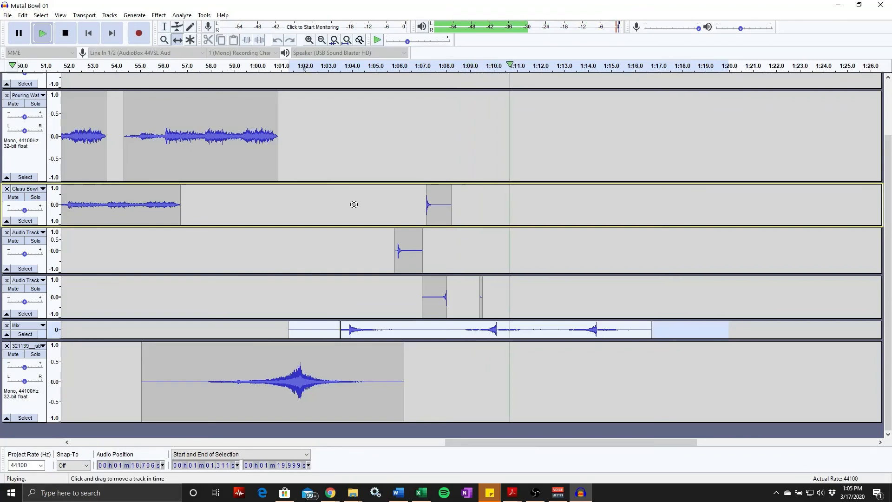
key("space")
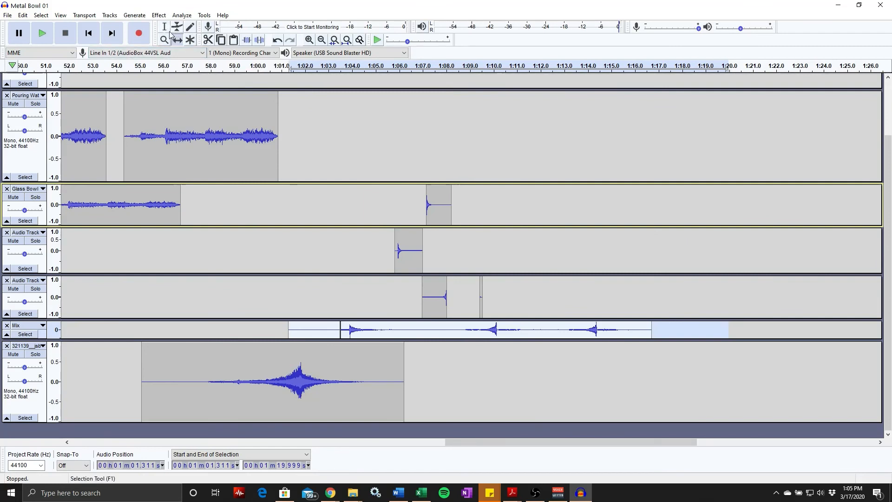
- Copy the short Glass Bowl clip at about 1:07 and paste it into the same track at 1:11.682
left_click(191, 40)
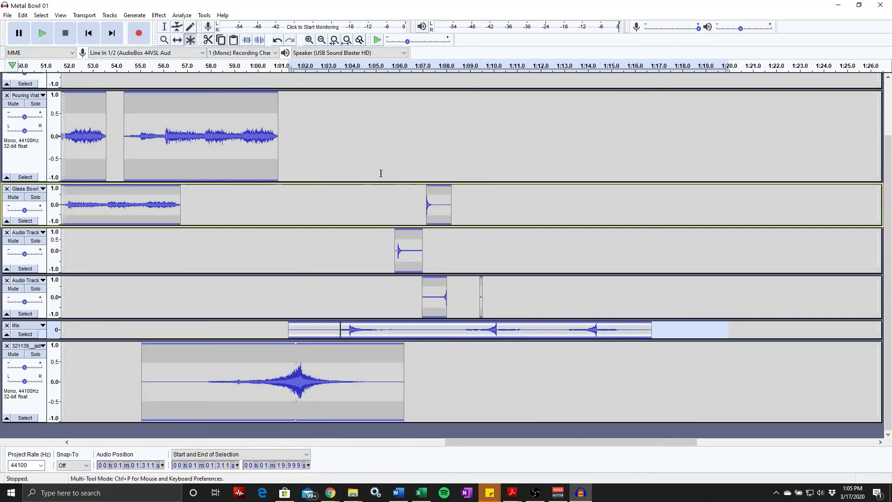
left_click_drag(451, 205, 425, 201)
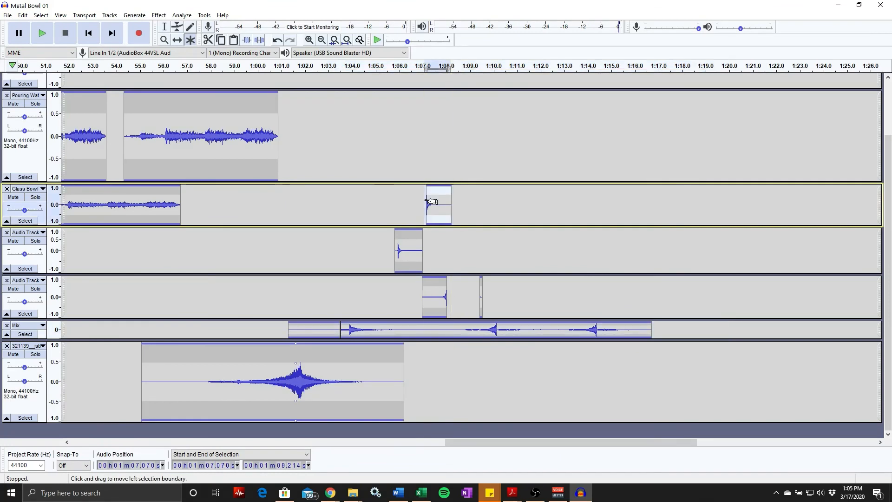
left_click(533, 203)
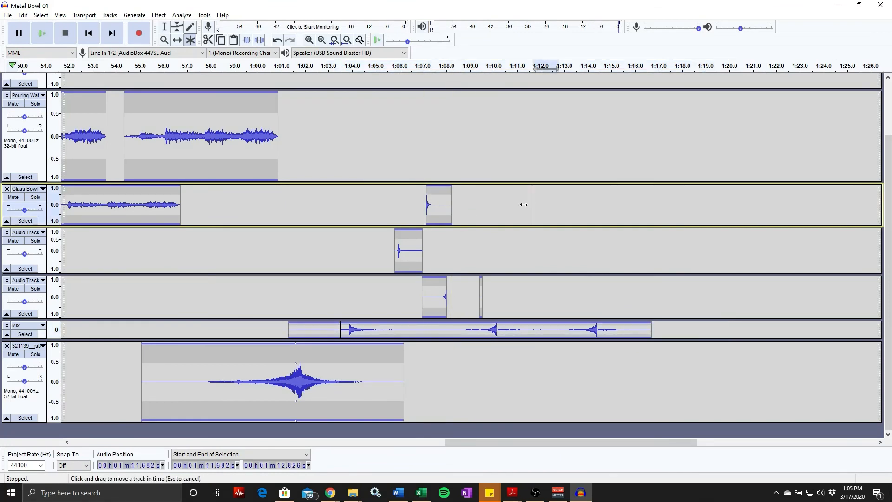
key("ctrl+v")
- Copy the short clip at 1:05.825 in the upper Audio Track and paste a duplicate into that track at 1:10.244
left_click_drag(395, 251, 422, 255)
key("ctrl+x")
key("ctrl+c")
left_click(505, 259)
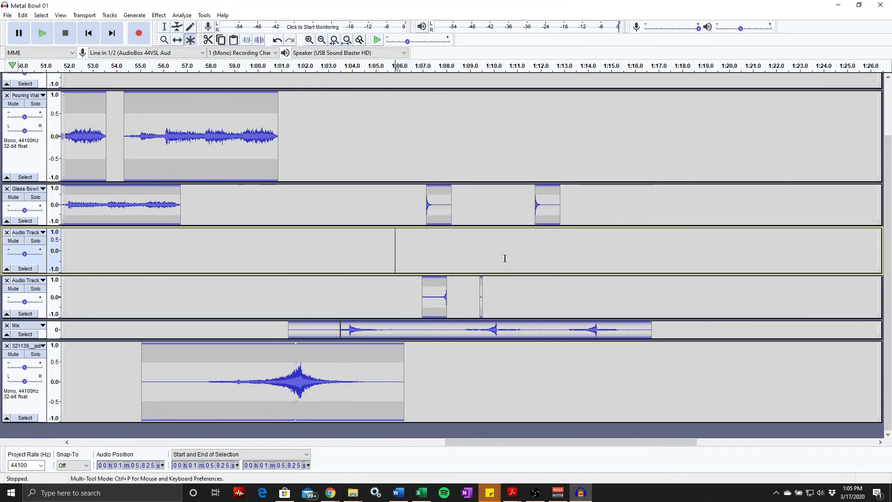
key("ctrl+v")
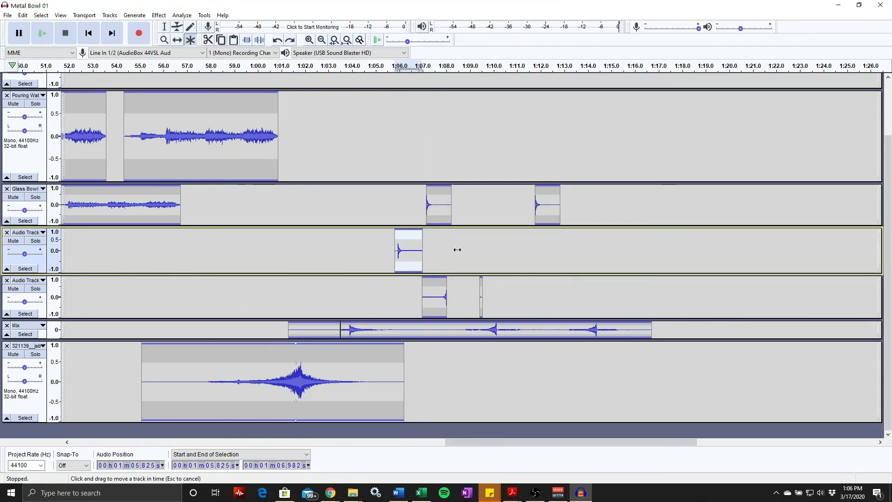
left_click_drag(391, 251, 429, 252)
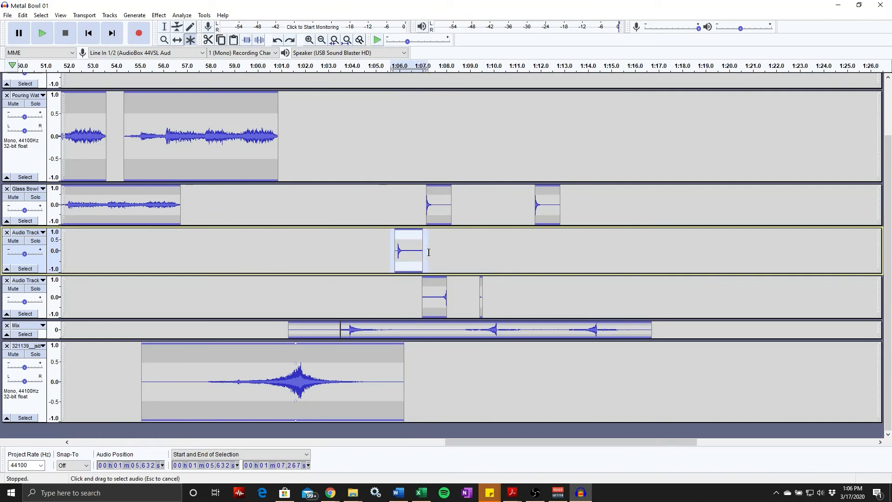
left_click(499, 253)
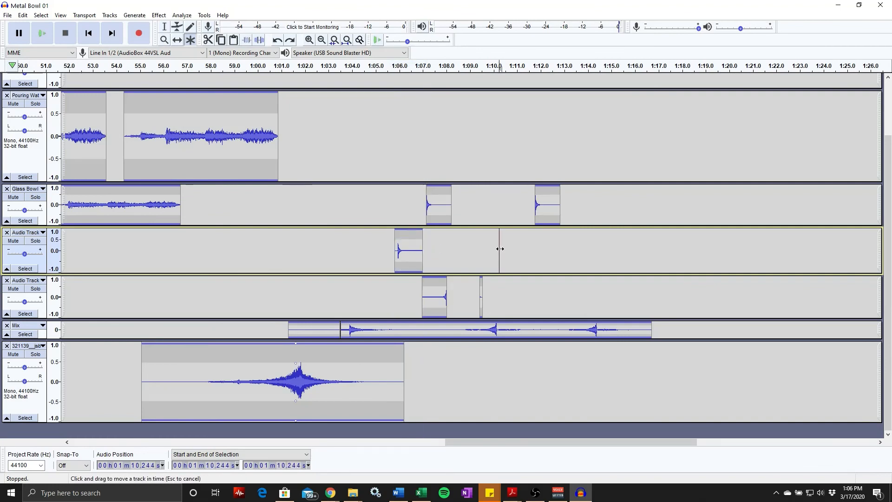
key("ctrl+v")
- Copy the clip at 1:06.982 in the lower Audio Track and paste it into the same track at 1:11.426
left_click_drag(422, 284, 437, 296)
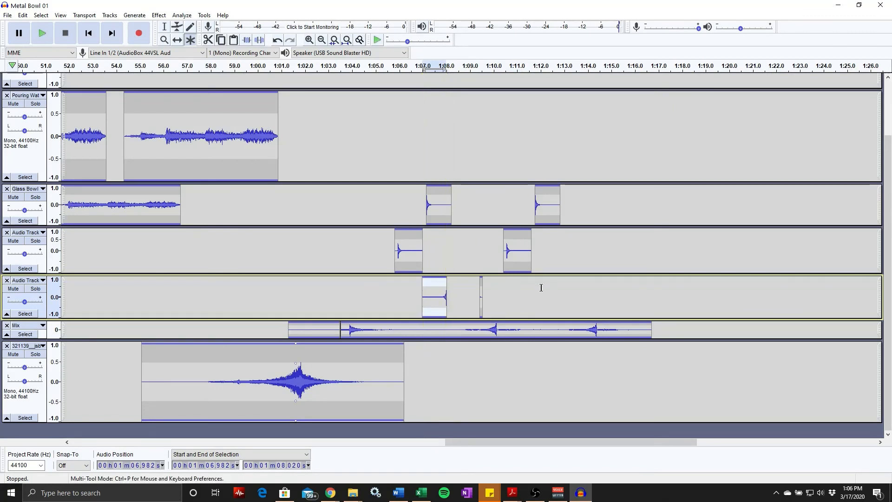
left_click(528, 294)
key("ctrl+v")
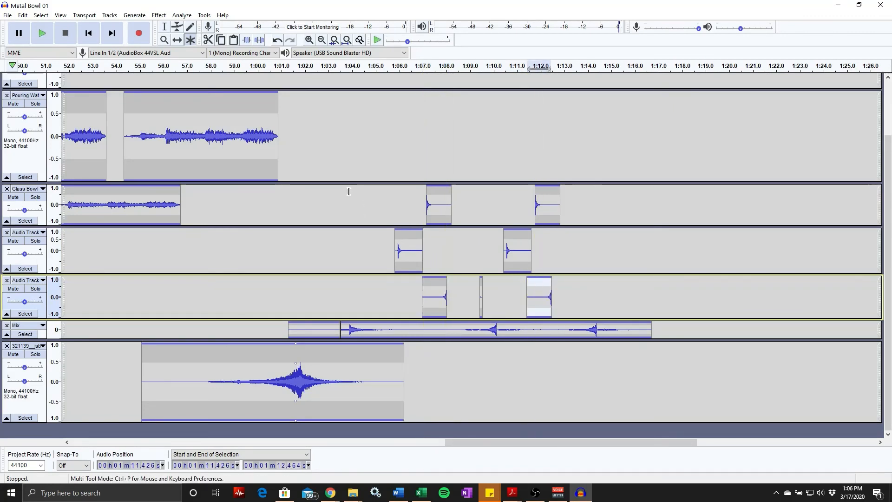
- Play the composition from 1:05.119 through the duplicated short clips and stop playback
left_click(379, 179)
key("space")
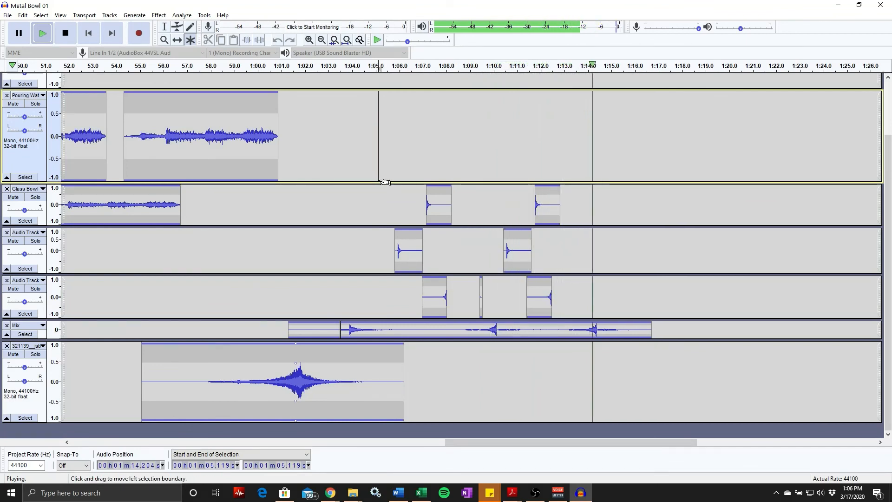
key("space")
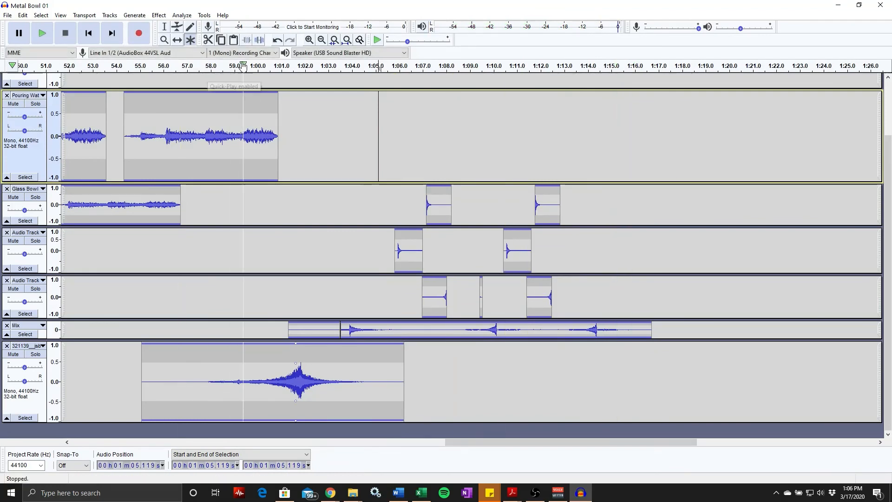
- Shift the duplicate clips to about 1:12.4 in the upper Audio Track, 1:10.9 in the lower and 1:11.6 in Glass Bowl, and play from about 1:03
left_click(175, 41)
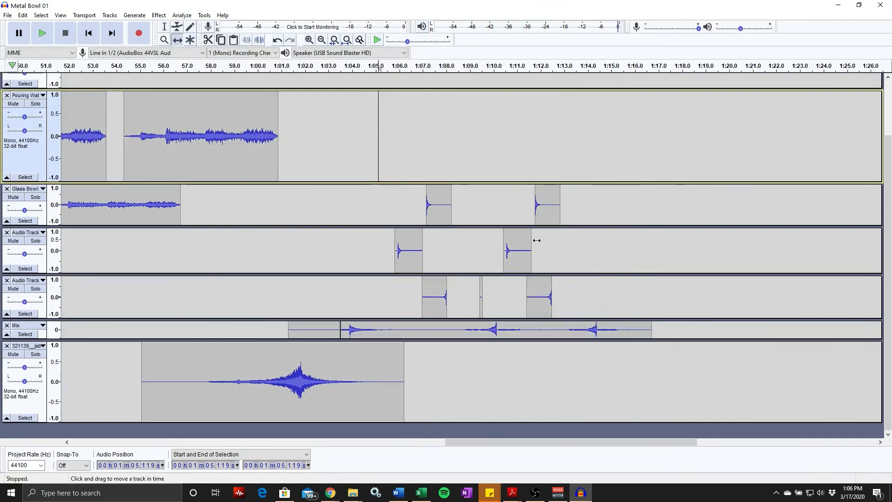
left_click_drag(524, 234, 572, 236)
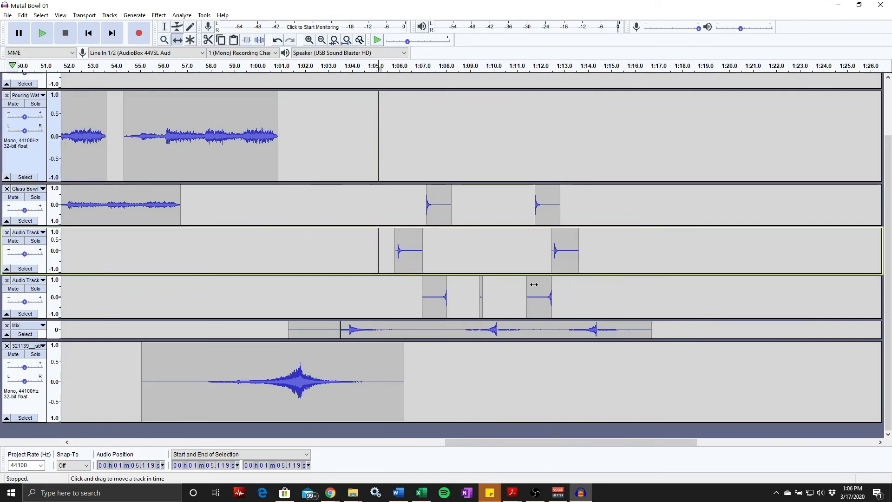
left_click_drag(527, 284, 521, 283)
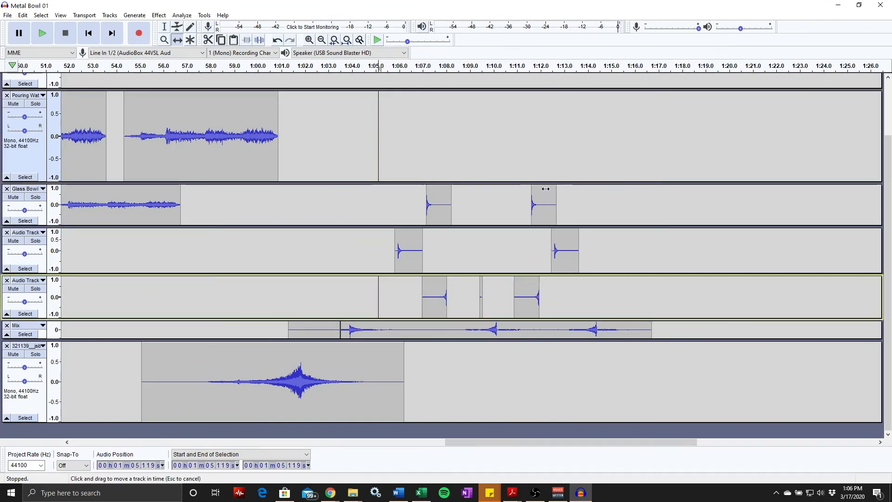
left_click_drag(546, 188, 545, 189)
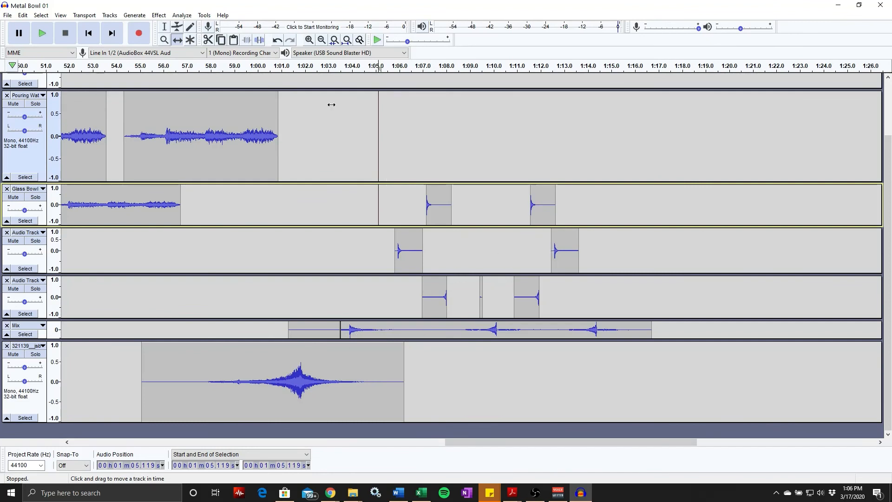
left_click(324, 66)
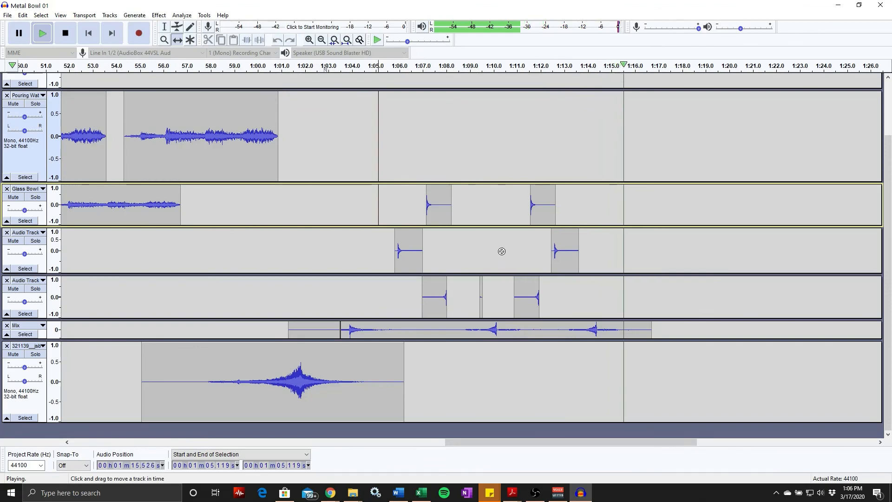
key("space")
scroll(407, 187, "up", 3)
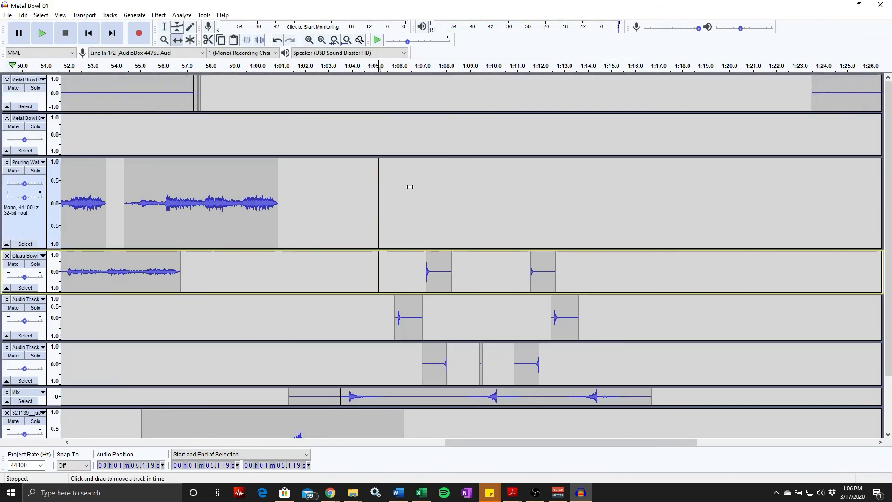